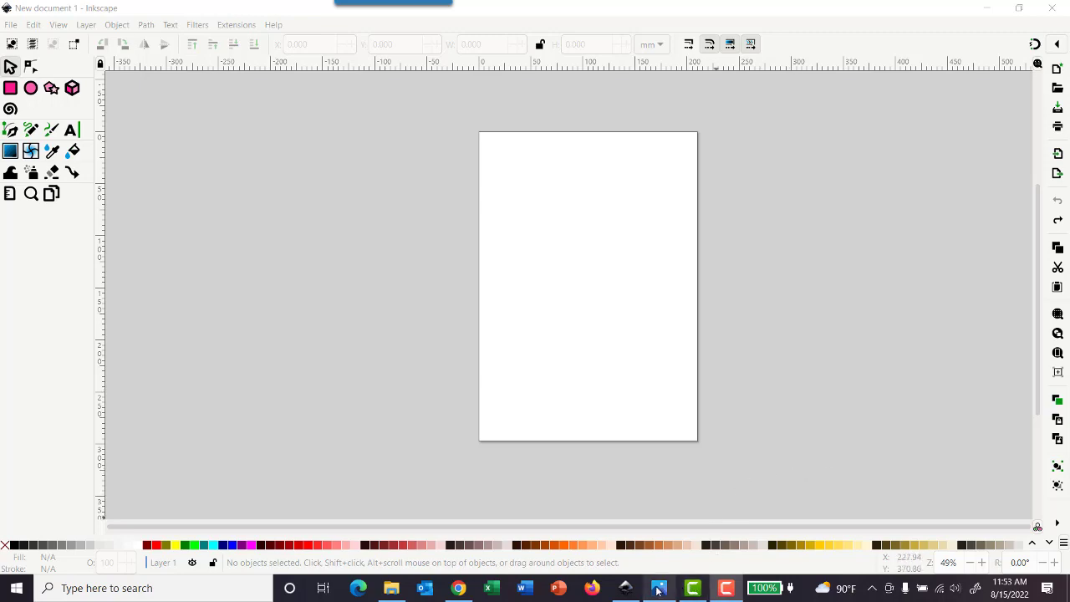
# Step: View the reference image final still life.png in the photo viewer, then return to the blank Inkscape document
pyautogui.moveTo(658, 590)
pyautogui.click(652, 527)
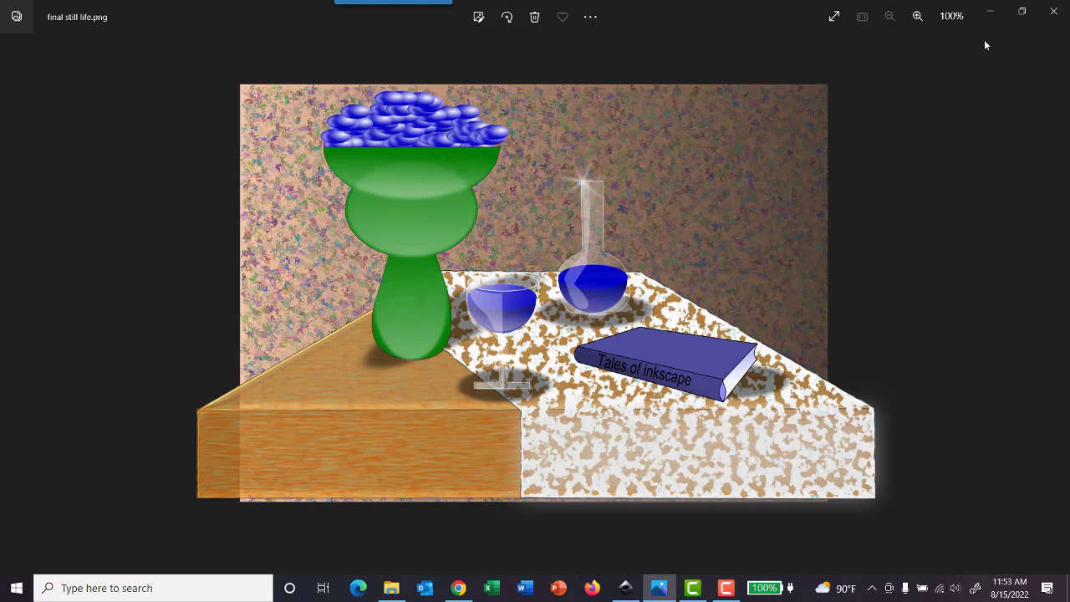
pyautogui.click(990, 12)
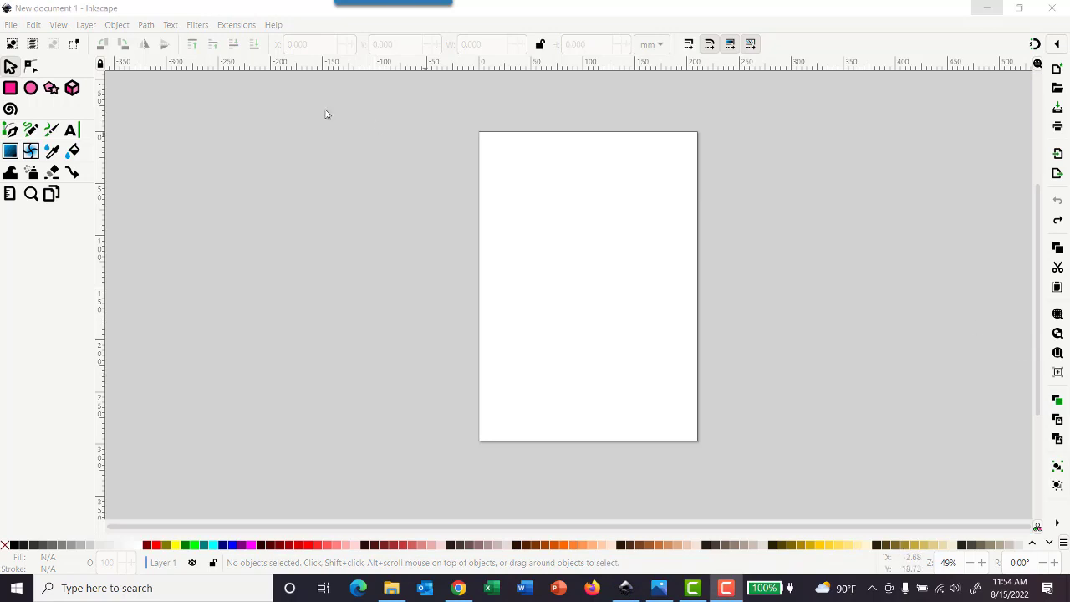
# Step: Start saving the document under a new name and open the Digital Arts graphic design folder in Documents as the destination
pyautogui.click(11, 25)
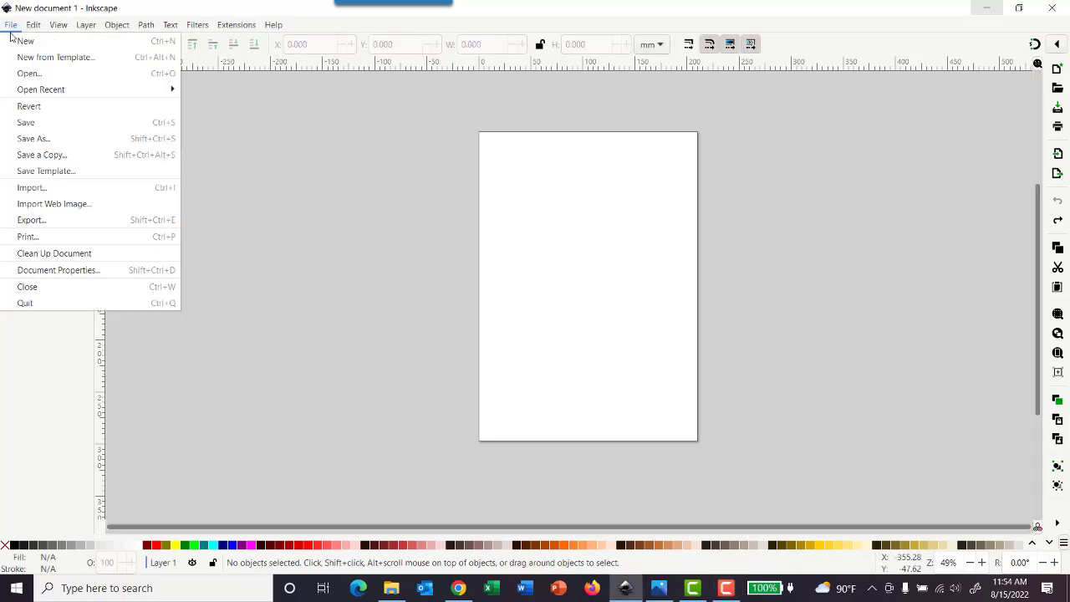
pyautogui.click(54, 143)
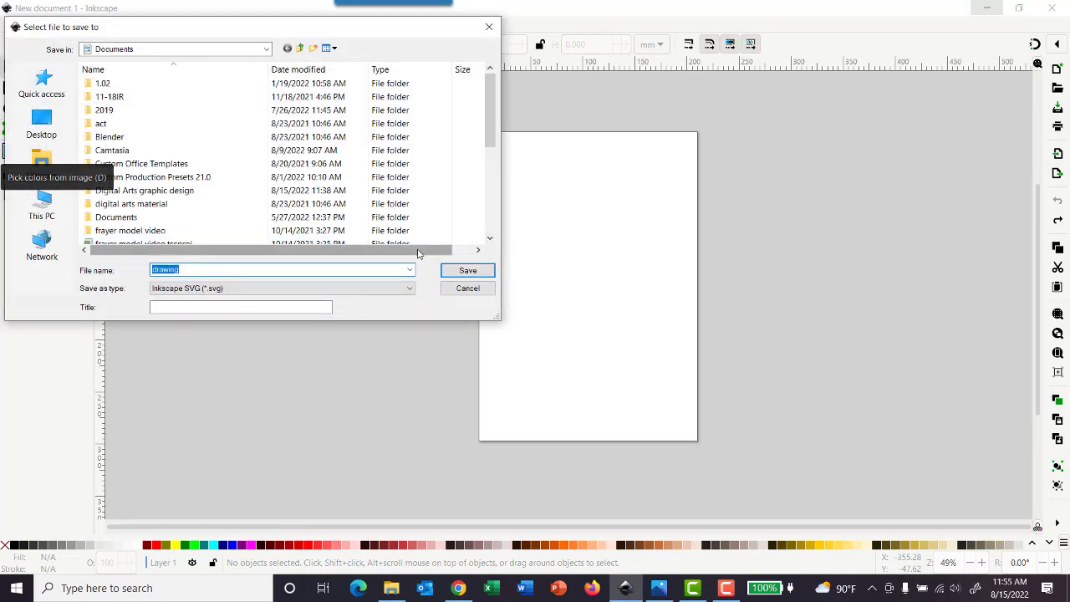
pyautogui.write('st')
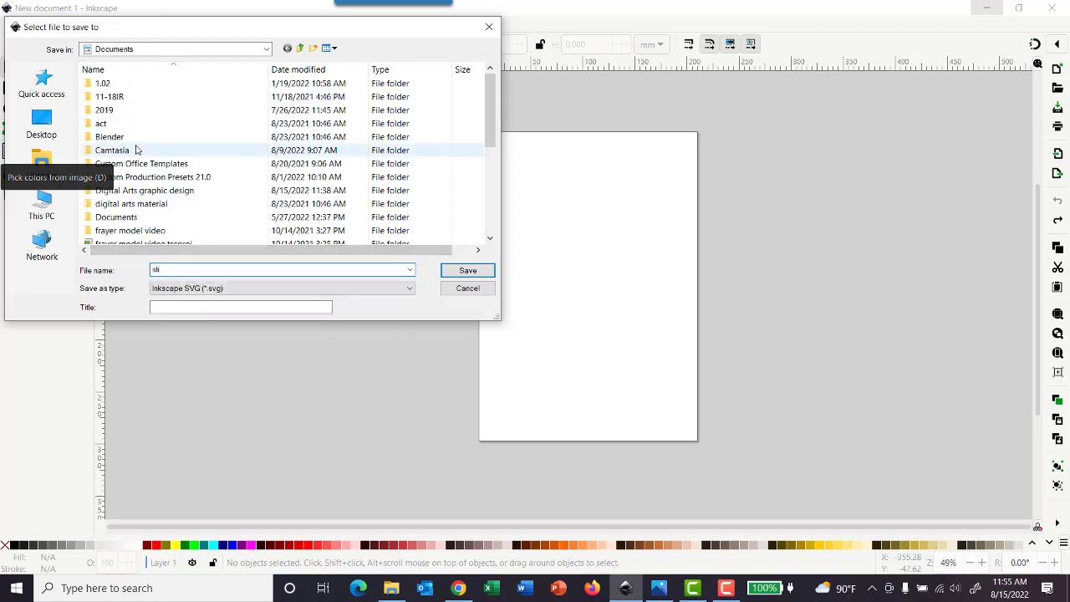
pyautogui.scroll(-2, 170, 139)
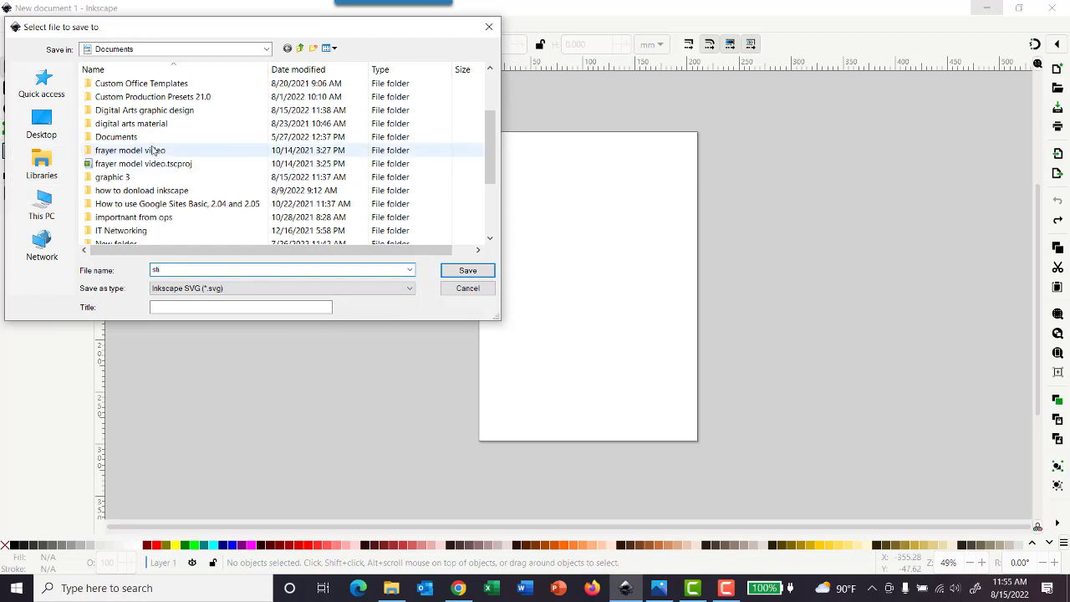
pyautogui.scroll(2, 155, 151)
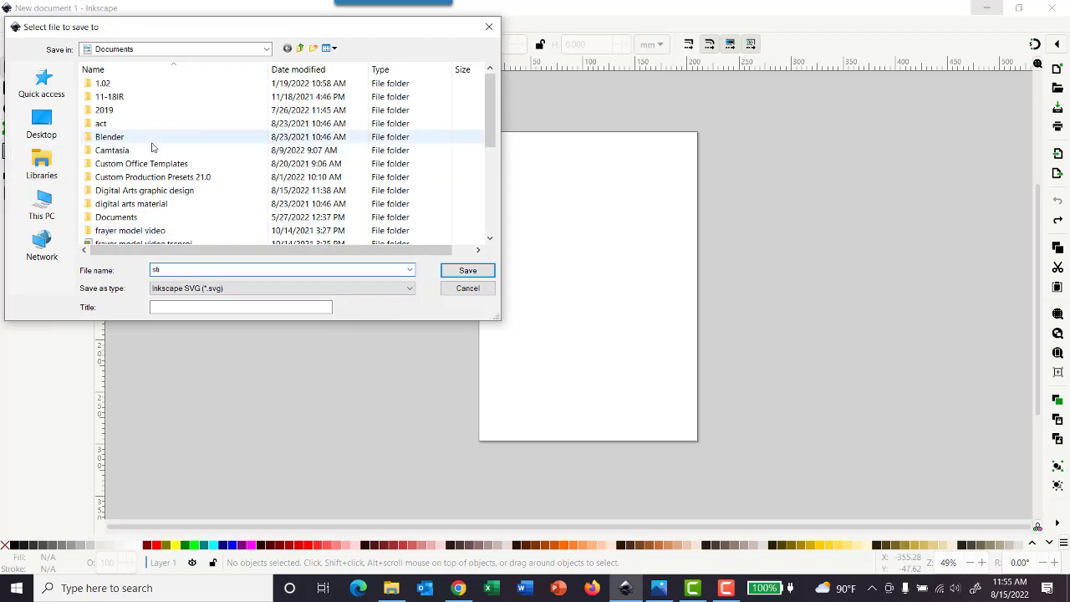
pyautogui.click(175, 190)
pyautogui.click(177, 192)
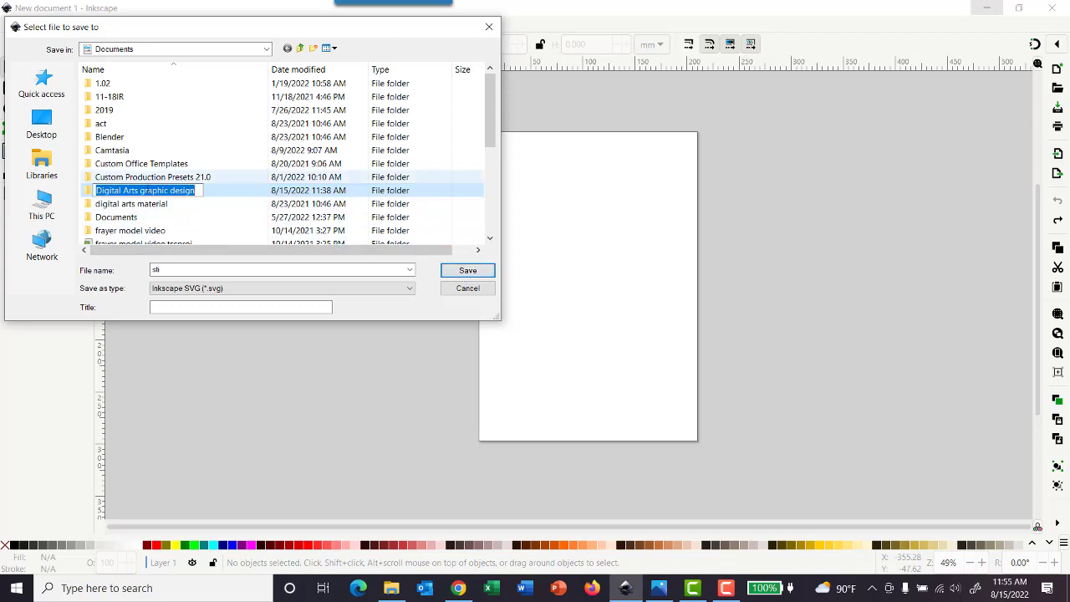
pyautogui.click(151, 190)
pyautogui.click(154, 179)
pyautogui.doubleClick(155, 191)
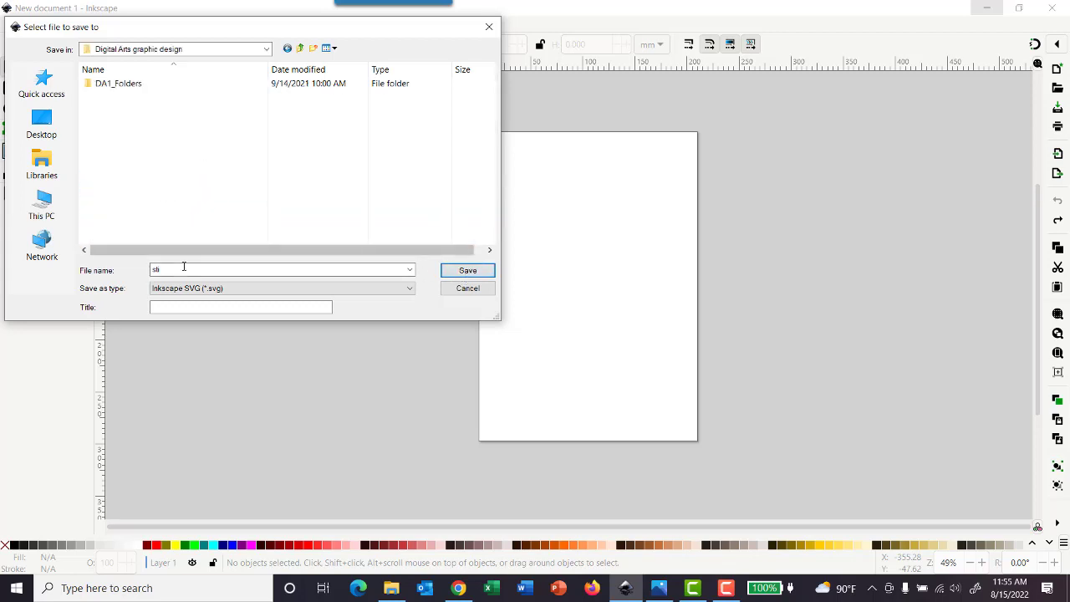
# Step: Name the file "still life movie- lines" and save it as an Inkscape SVG
pyautogui.write('still')
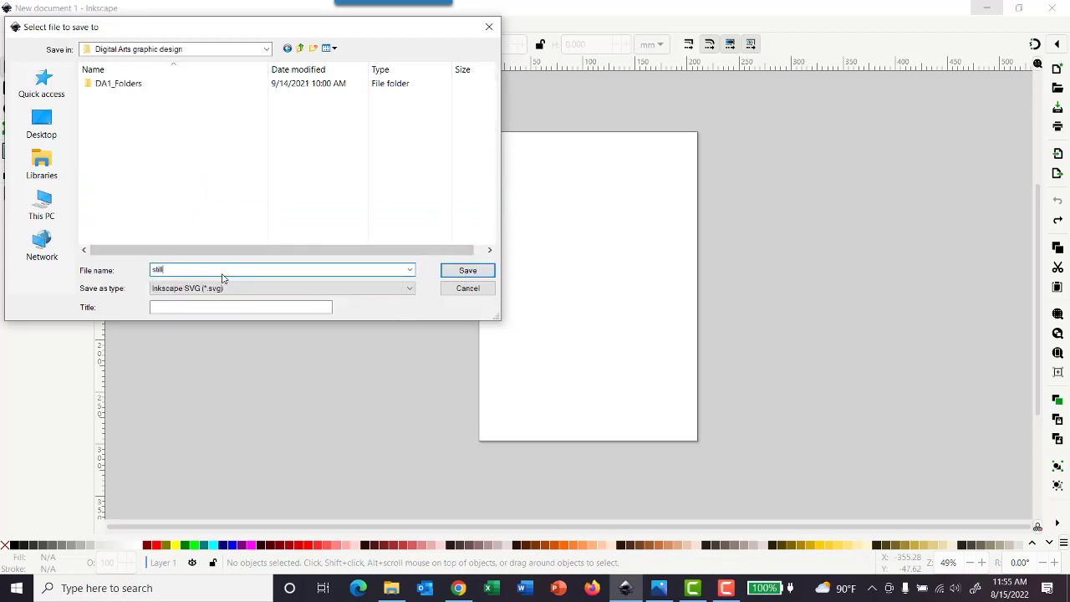
pyautogui.write(' life movie- lines')
pyautogui.click(465, 270)
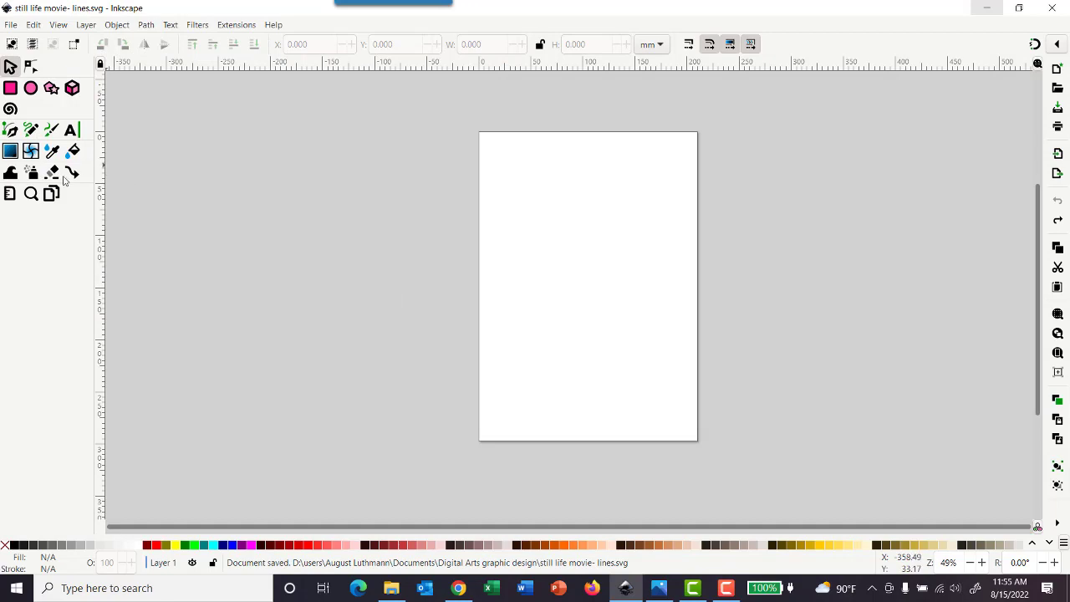
# Step: Set the A4 page to landscape orientation in the document properties and fit the page to the window
pyautogui.click(10, 133)
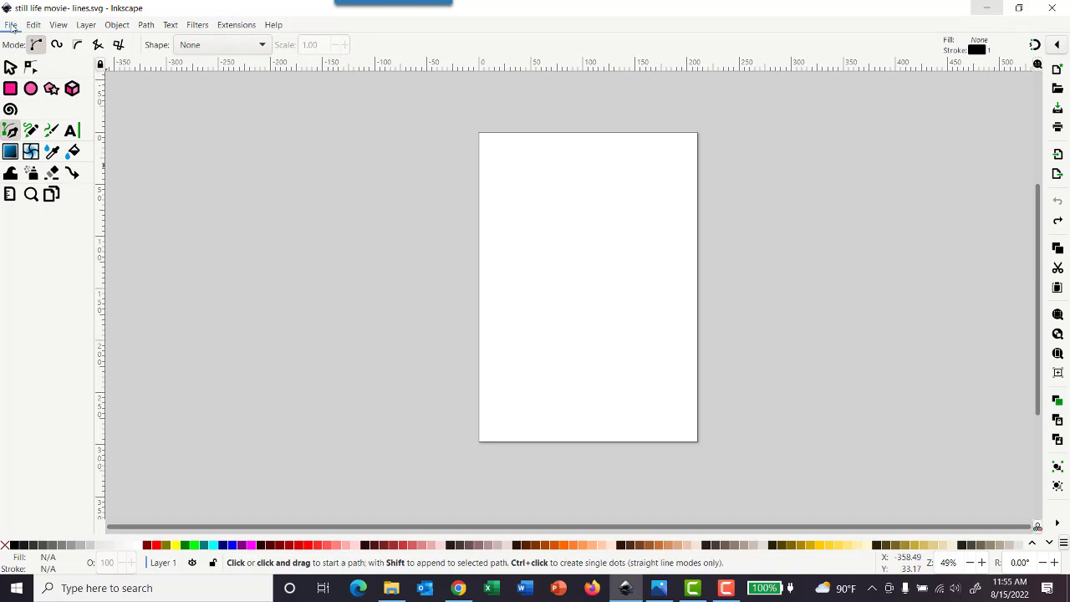
pyautogui.click(11, 27)
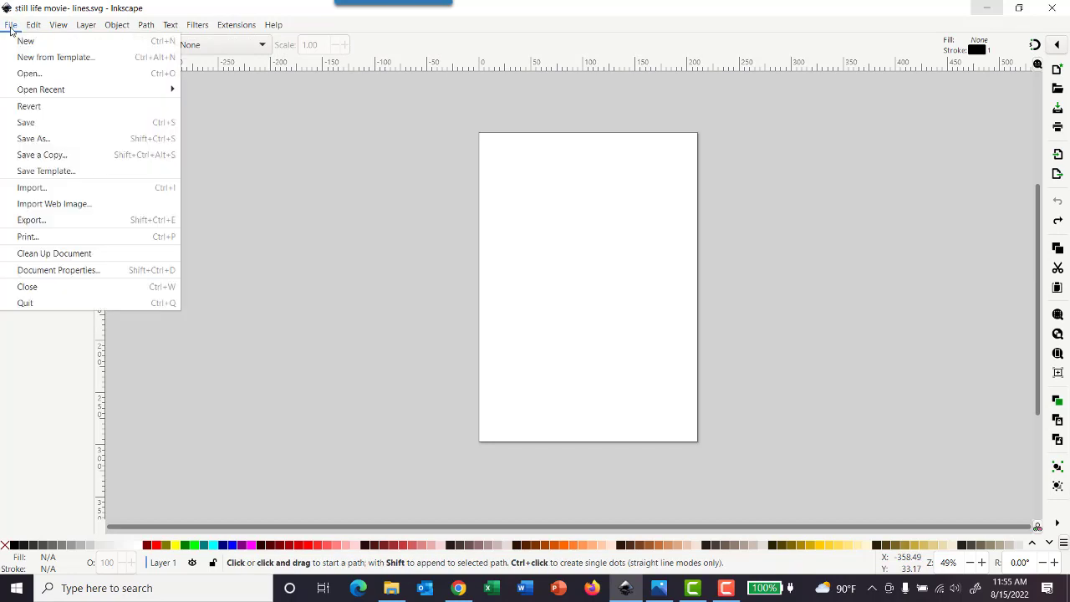
pyautogui.click(59, 272)
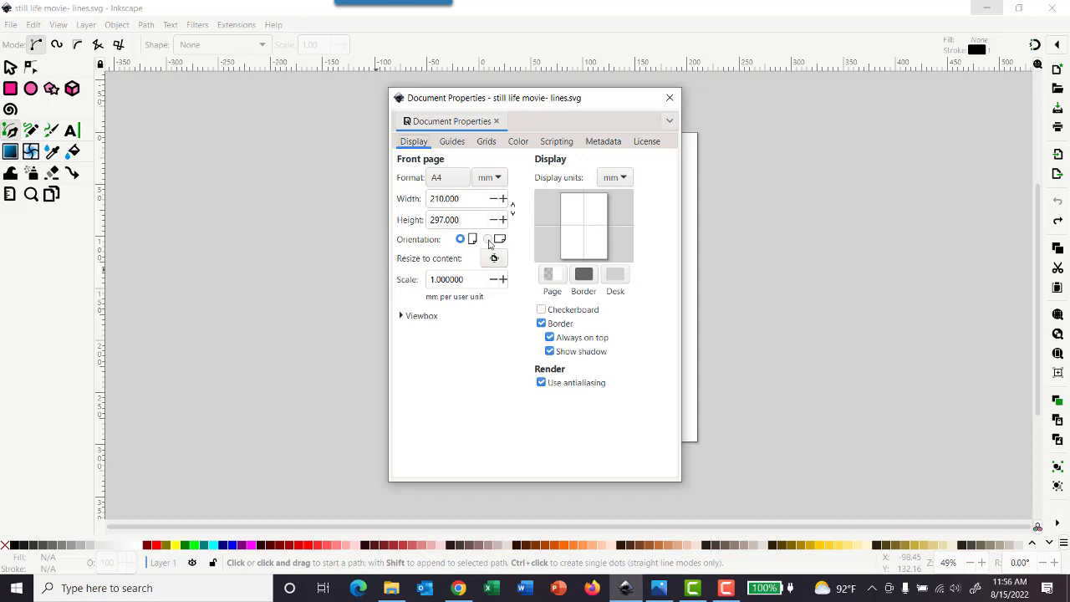
pyautogui.click(489, 240)
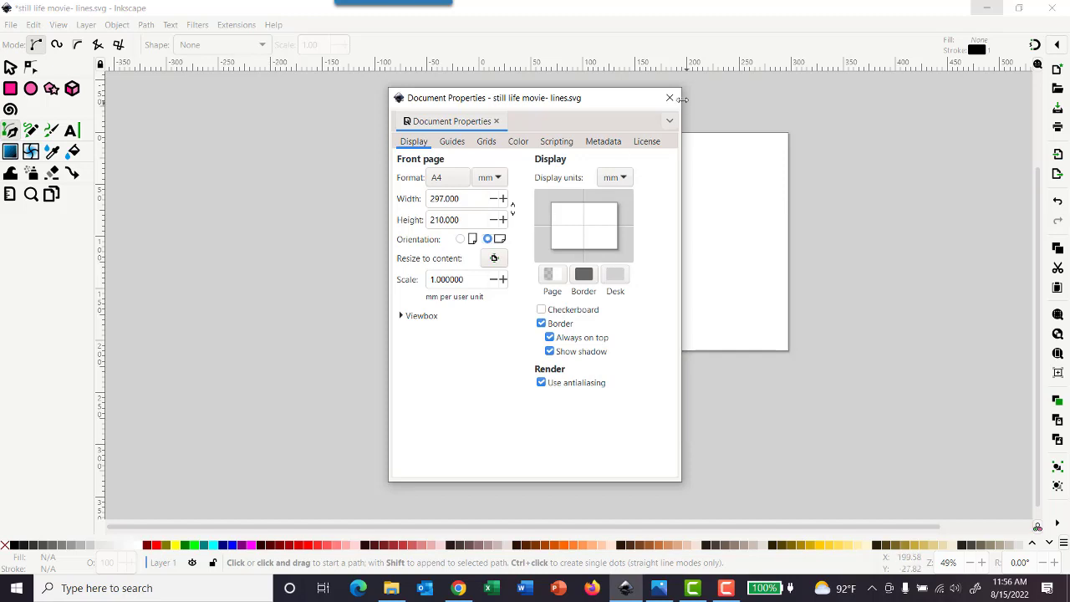
pyautogui.click(670, 99)
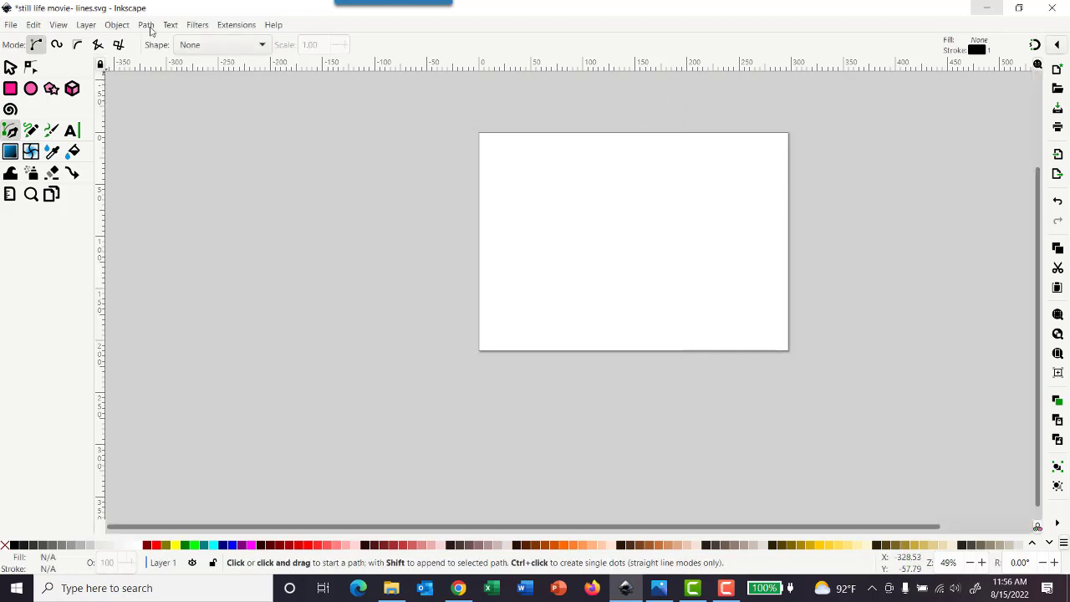
pyautogui.click(62, 27)
pyautogui.moveTo(69, 42)
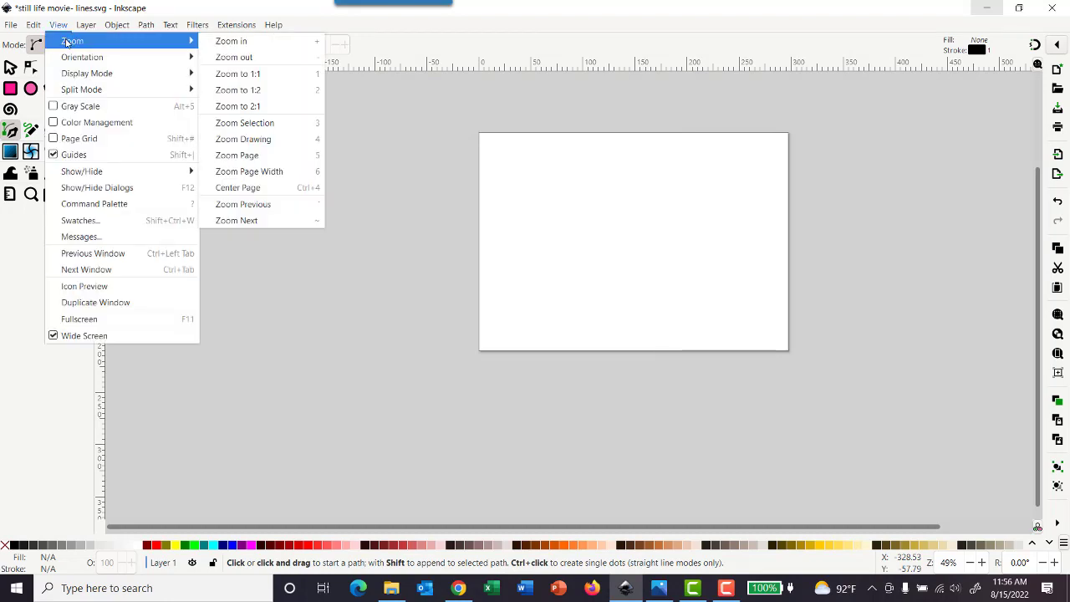
pyautogui.click(266, 156)
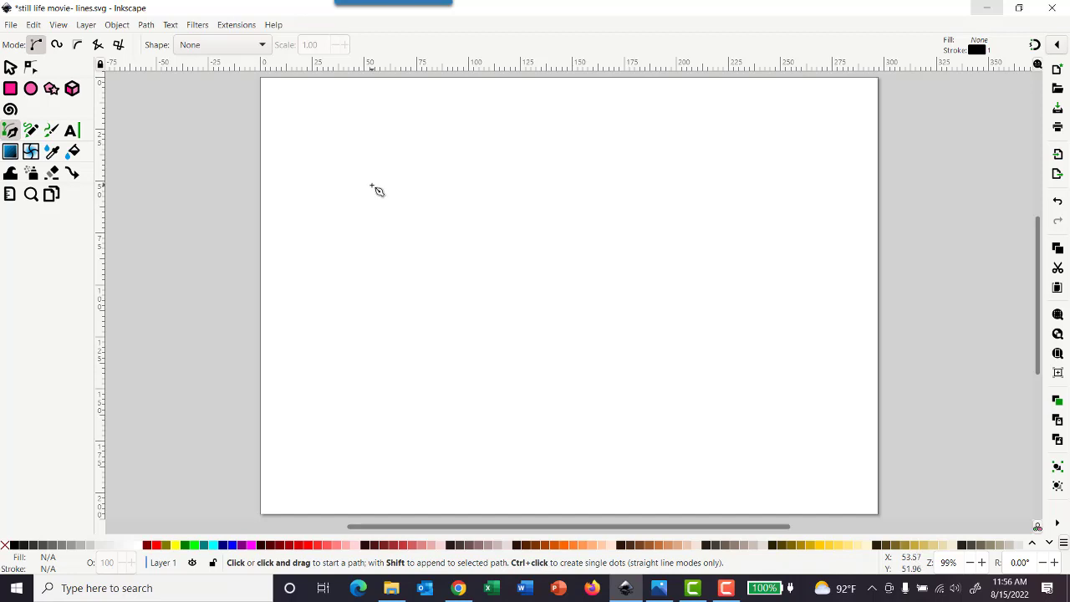
# Step: Draw a trial C-shaped freehand curve with the Pencil tool, examine its line up close, and undo it
pyautogui.click(30, 131)
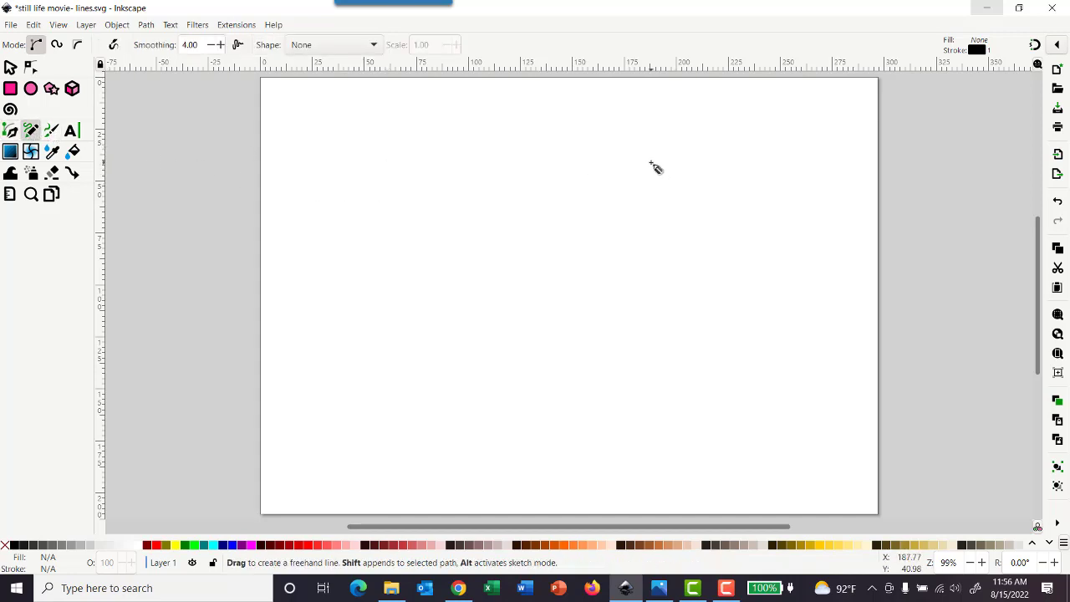
pyautogui.moveTo(715, 144)
pyautogui.mouseDown()
pyautogui.moveTo(568, 227)
pyautogui.moveTo(620, 383)
pyautogui.moveTo(759, 425)
pyautogui.mouseUp()
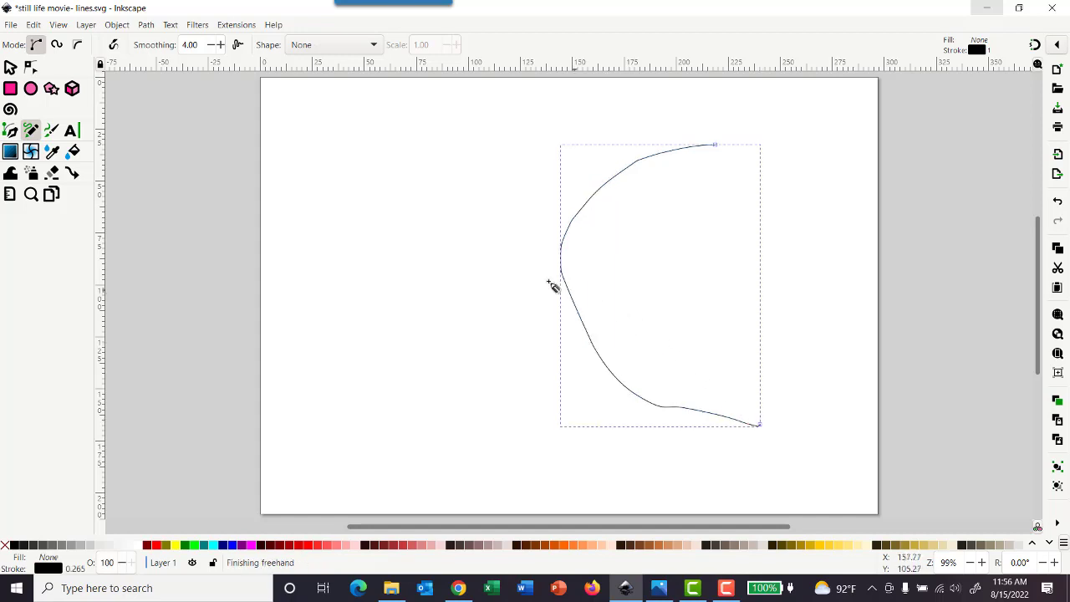
pyautogui.keyDown('ctrl'); pyautogui.scroll(3, 586, 297); pyautogui.keyUp('ctrl')
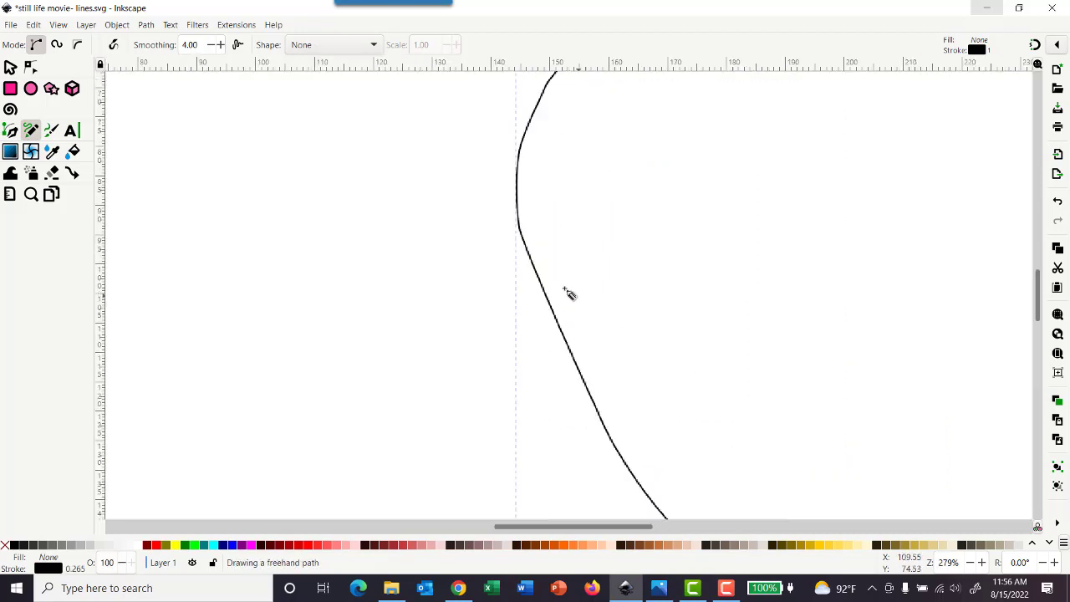
pyautogui.keyDown('ctrl'); pyautogui.scroll(1, 562, 291); pyautogui.keyUp('ctrl')
pyautogui.keyDown('ctrl'); pyautogui.scroll(1, 530, 281); pyautogui.keyUp('ctrl')
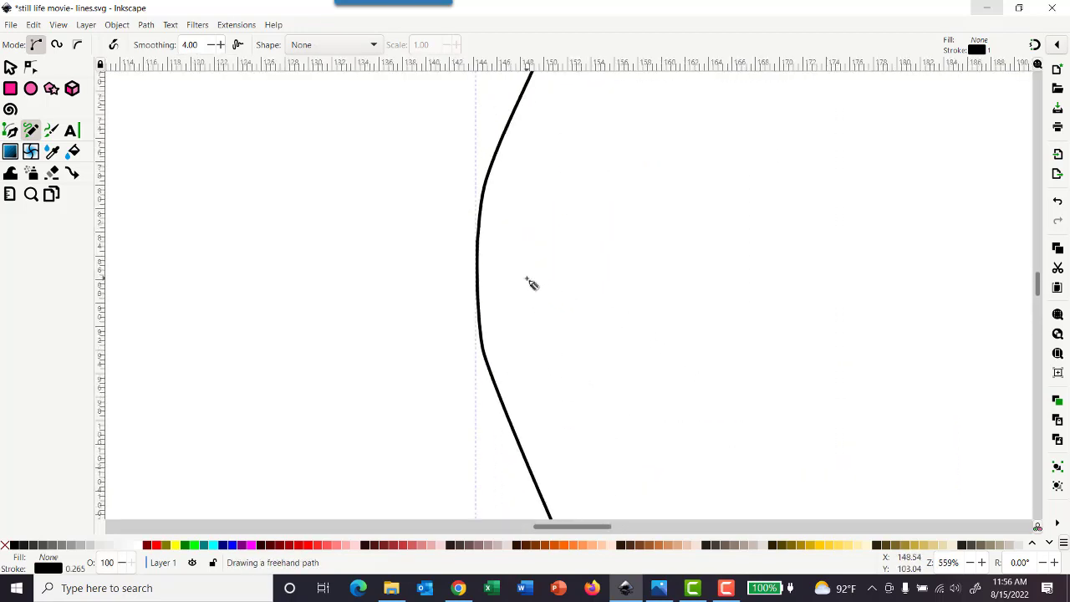
pyautogui.scroll(2, 533, 284)
pyautogui.keyDown('ctrl'); pyautogui.scroll(2, 536, 223); pyautogui.keyUp('ctrl')
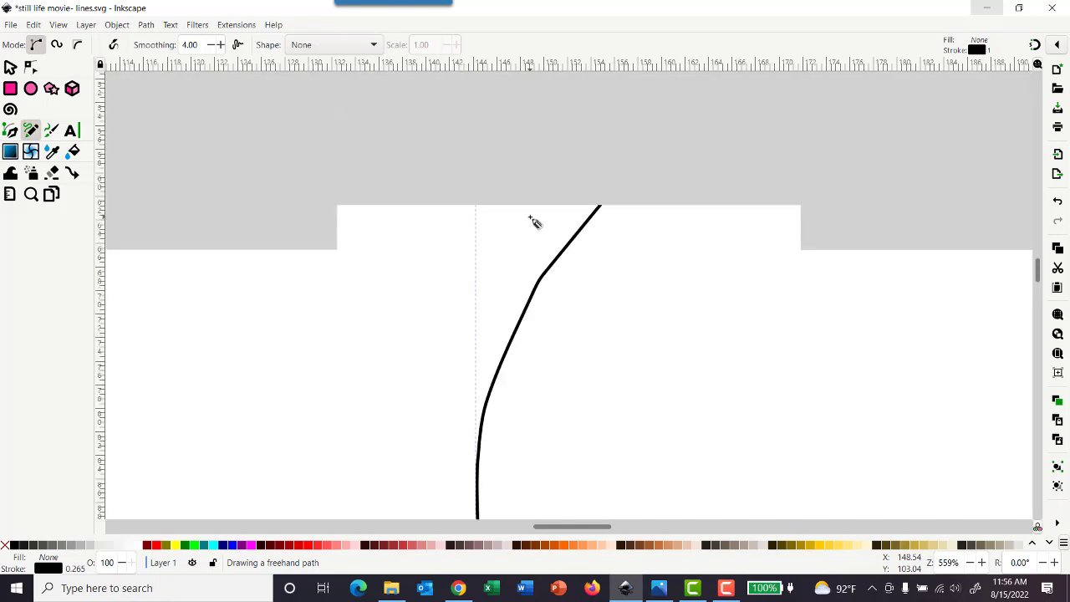
pyautogui.keyDown('ctrl'); pyautogui.scroll(1, 591, 271); pyautogui.keyUp('ctrl')
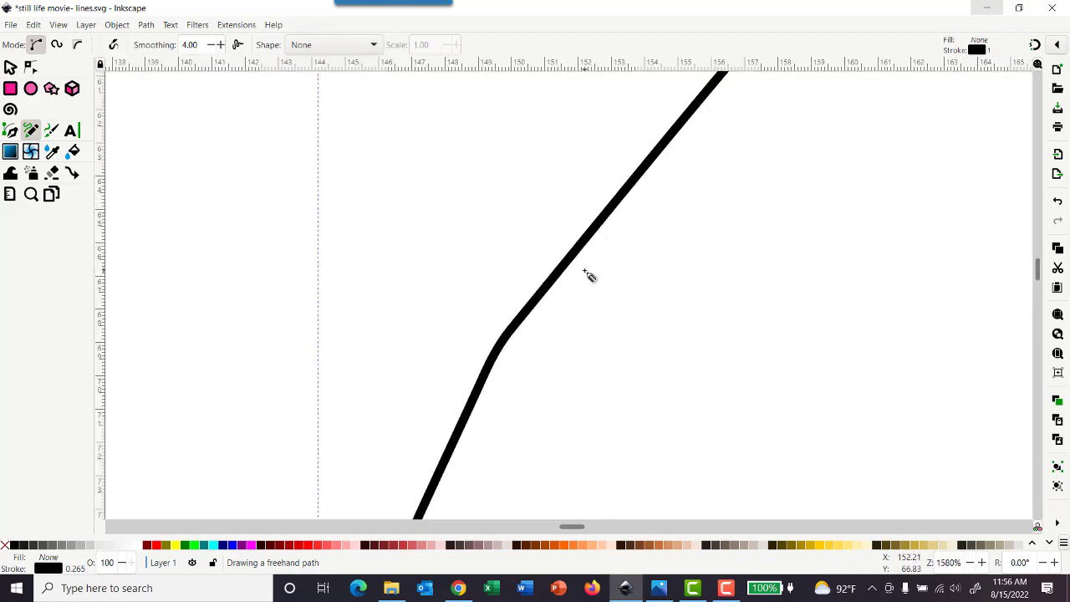
pyautogui.keyDown('ctrl'); pyautogui.scroll(2, 590, 275); pyautogui.keyUp('ctrl')
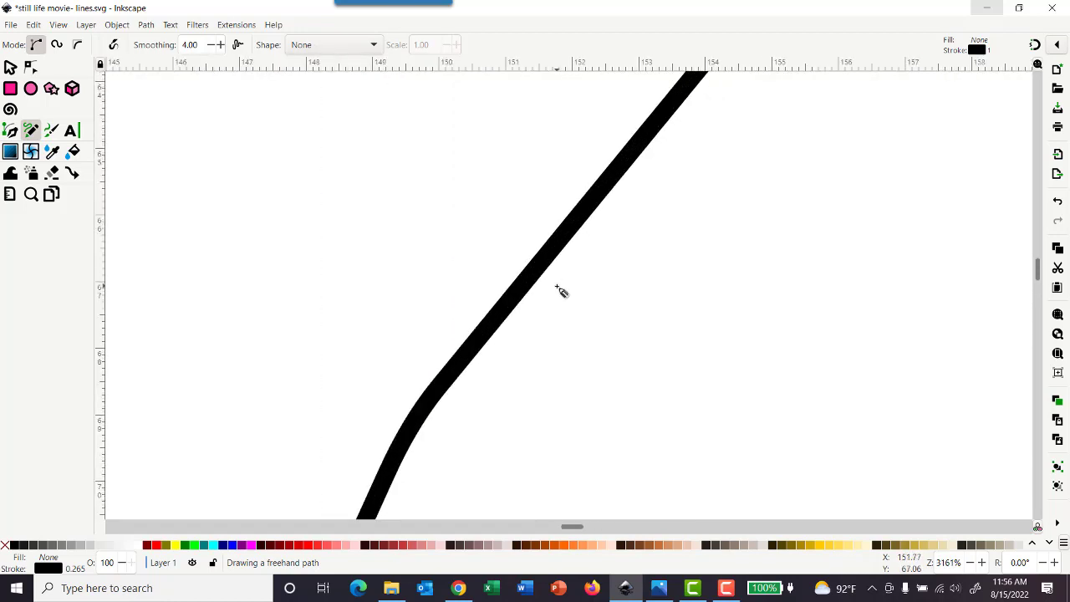
pyautogui.keyDown('ctrl'); pyautogui.scroll(-9, 561, 293); pyautogui.keyUp('ctrl')
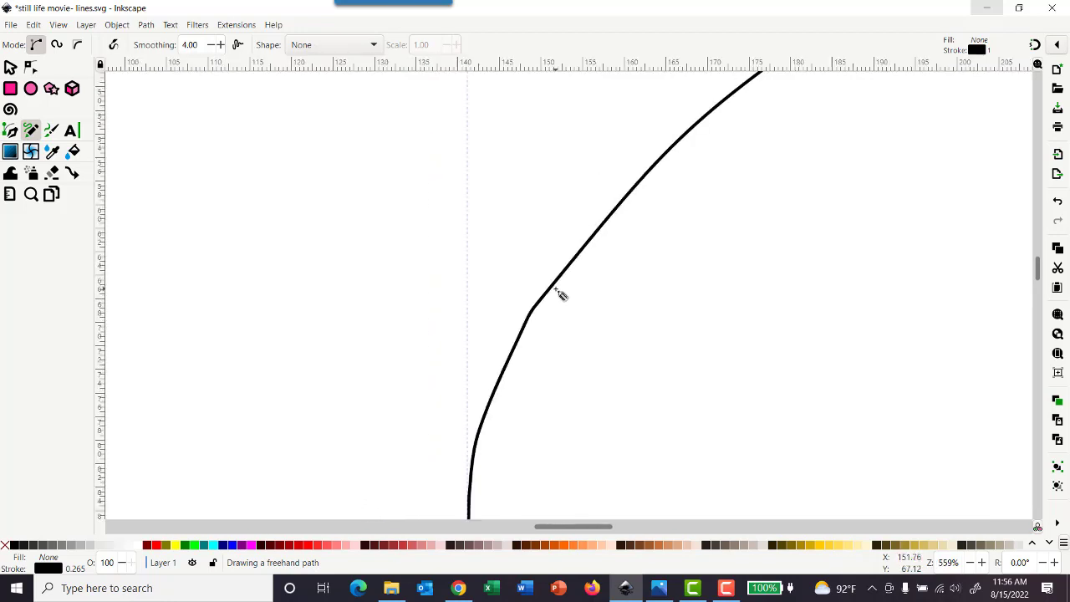
pyautogui.keyDown('ctrl'); pyautogui.scroll(-2, 560, 297); pyautogui.keyUp('ctrl')
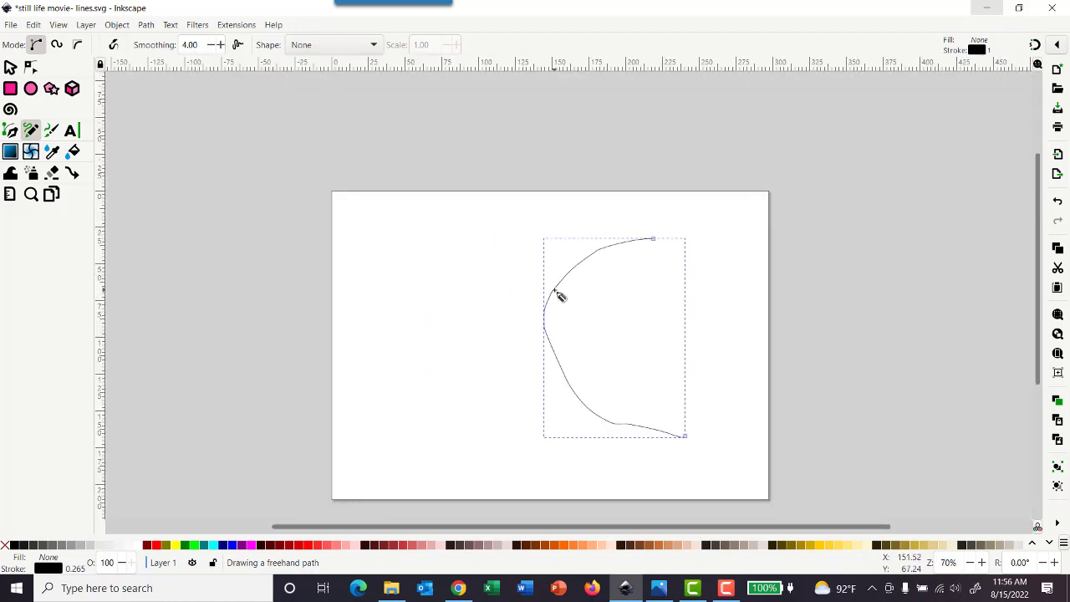
pyautogui.hotkey('ctrl', 'z')
pyautogui.keyDown('ctrl'); pyautogui.scroll(-2, 560, 320); pyautogui.keyUp('ctrl')
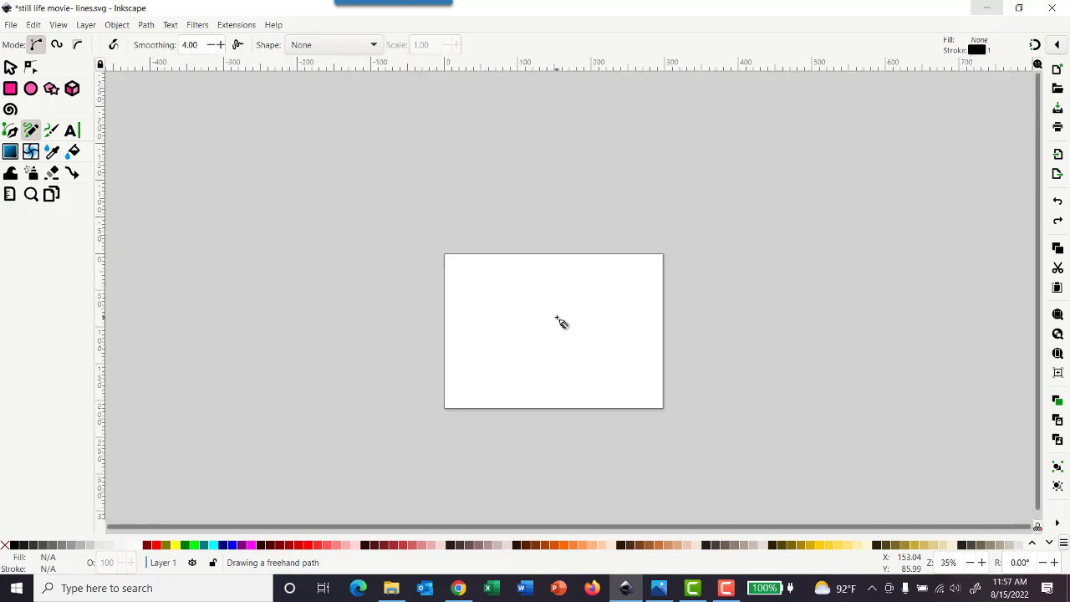
pyautogui.keyDown('ctrl'); pyautogui.scroll(2, 559, 320); pyautogui.keyUp('ctrl')
pyautogui.scroll(-2, 559, 317)
pyautogui.keyDown('ctrl'); pyautogui.scroll(1, 557, 311); pyautogui.keyUp('ctrl')
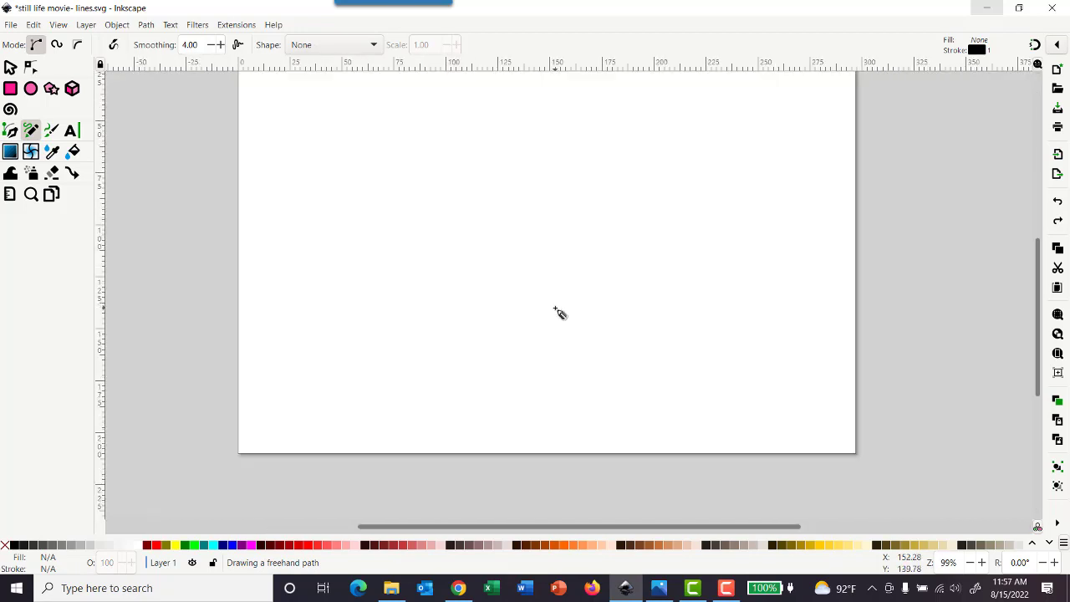
pyautogui.scroll(1, 560, 313)
pyautogui.scroll(1, 559, 313)
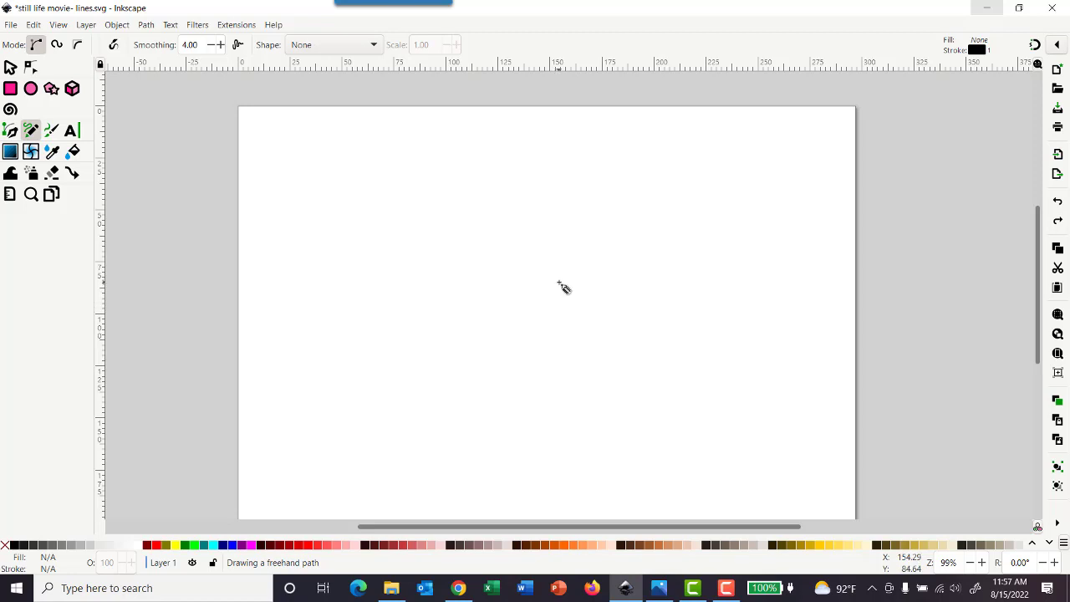
pyautogui.scroll(-1, 563, 287)
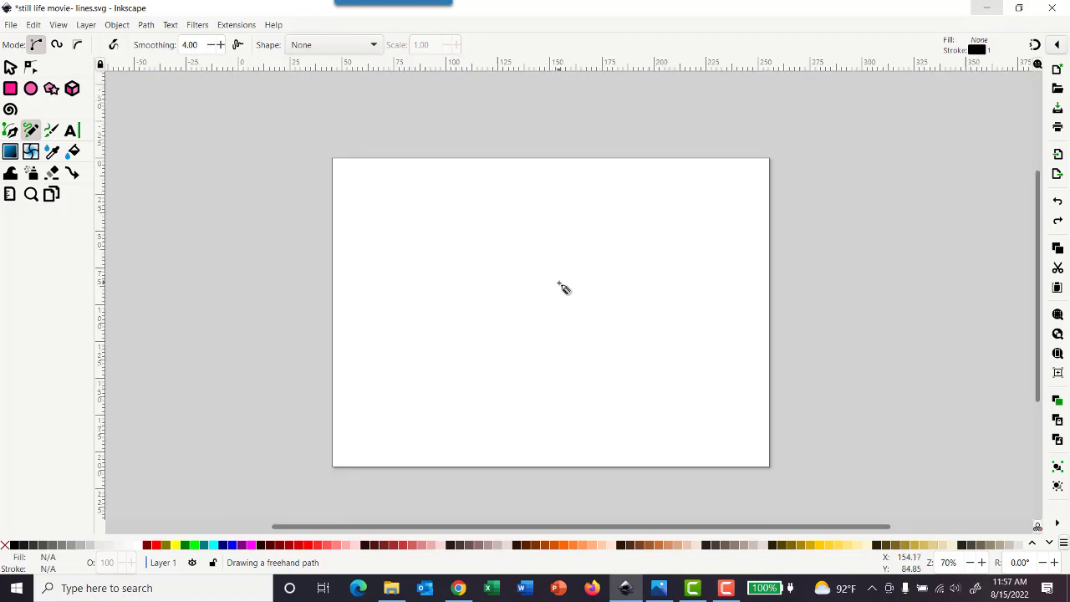
pyautogui.scroll(1, 563, 287)
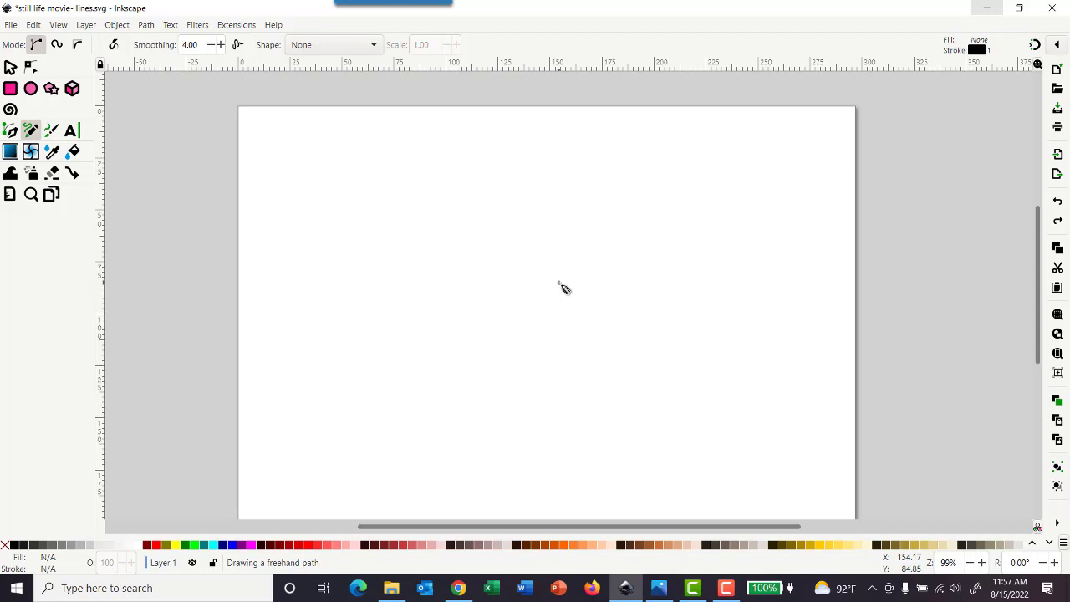
pyautogui.hscroll(1, 563, 287)
pyautogui.hscroll(1, 563, 287)
pyautogui.hscroll(-3, 563, 288)
pyautogui.hscroll(1, 563, 288)
pyautogui.scroll(-1, 562, 287)
pyautogui.scroll(1, 563, 288)
# Step: Start a martini glass outline with the Pen tool: a rim about 36 mm wide, a slanted bowl side about 36 mm long, and a vertical stem side
pyautogui.click(10, 131)
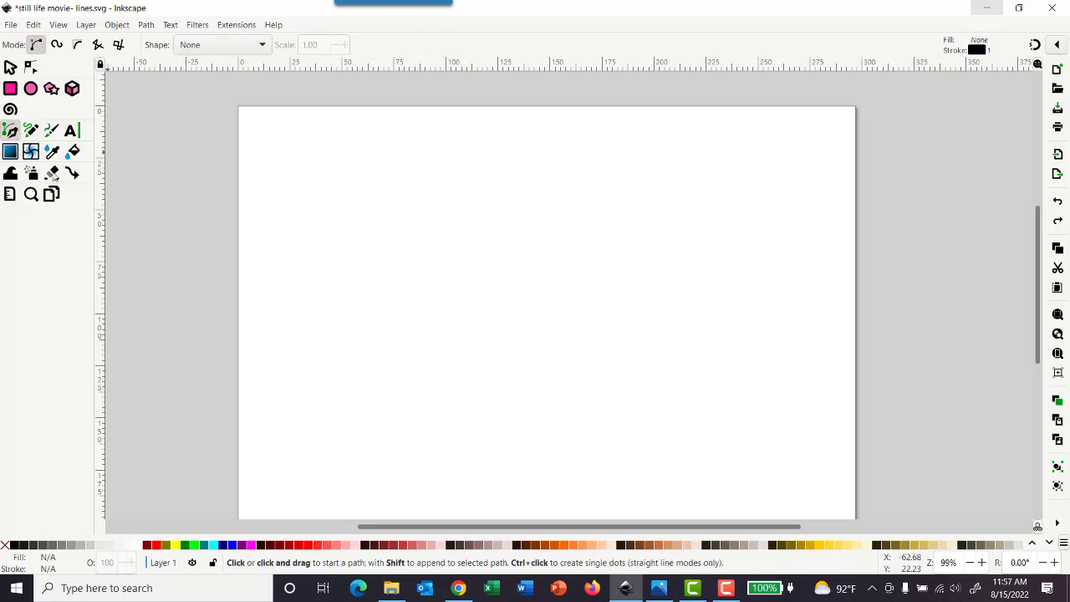
pyautogui.click(325, 245)
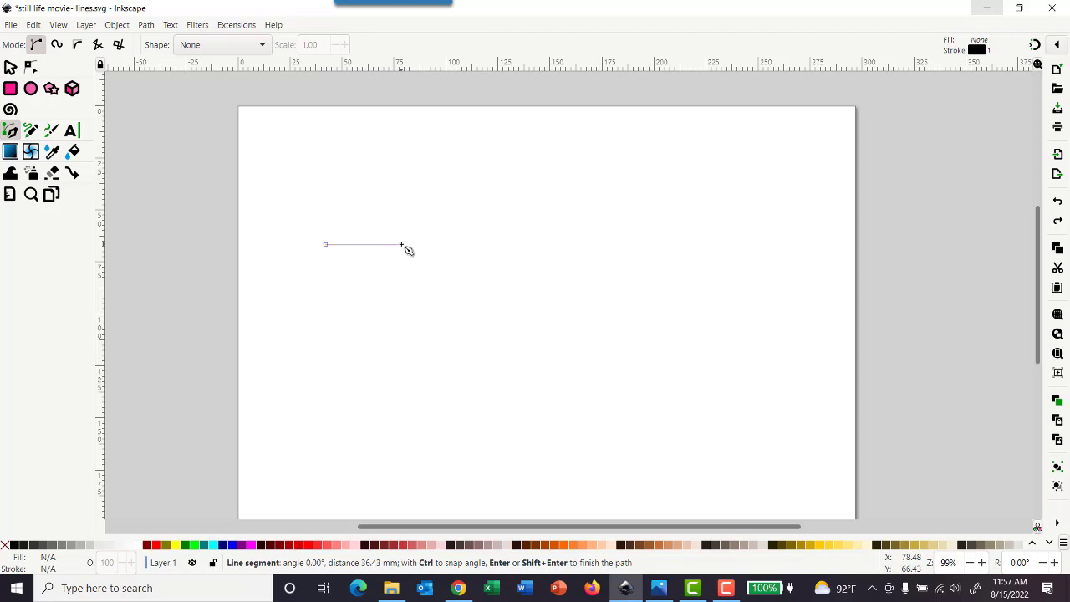
pyautogui.click(401, 245)
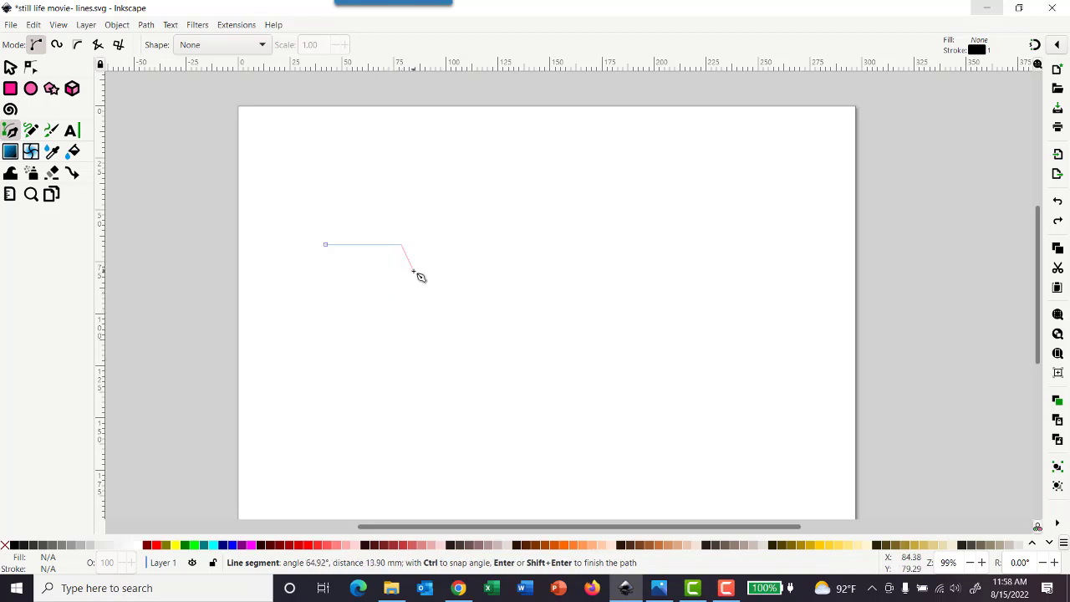
pyautogui.click(365, 310)
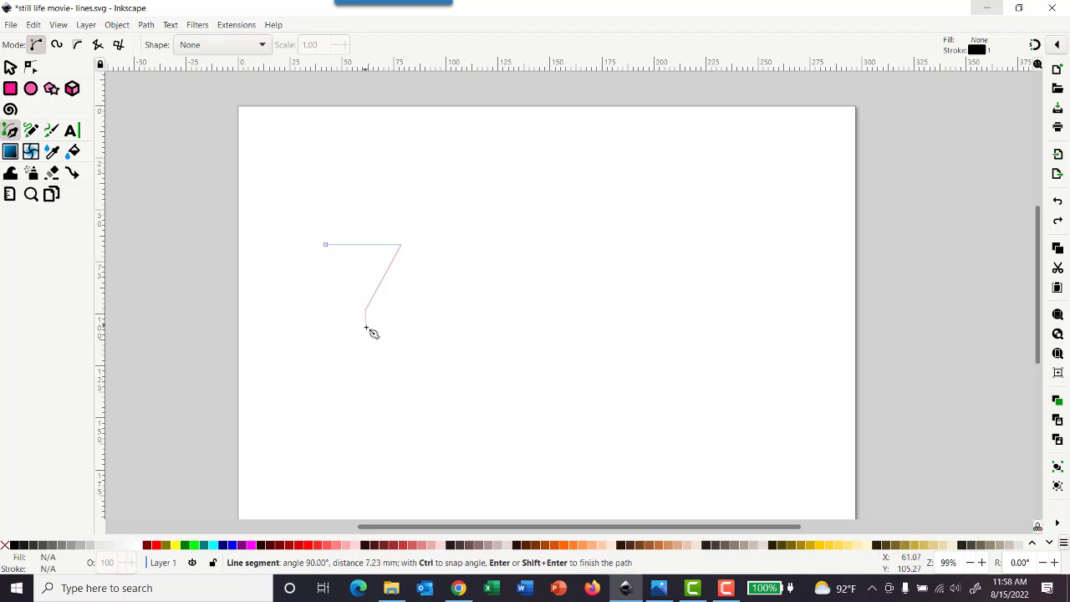
pyautogui.click(365, 379)
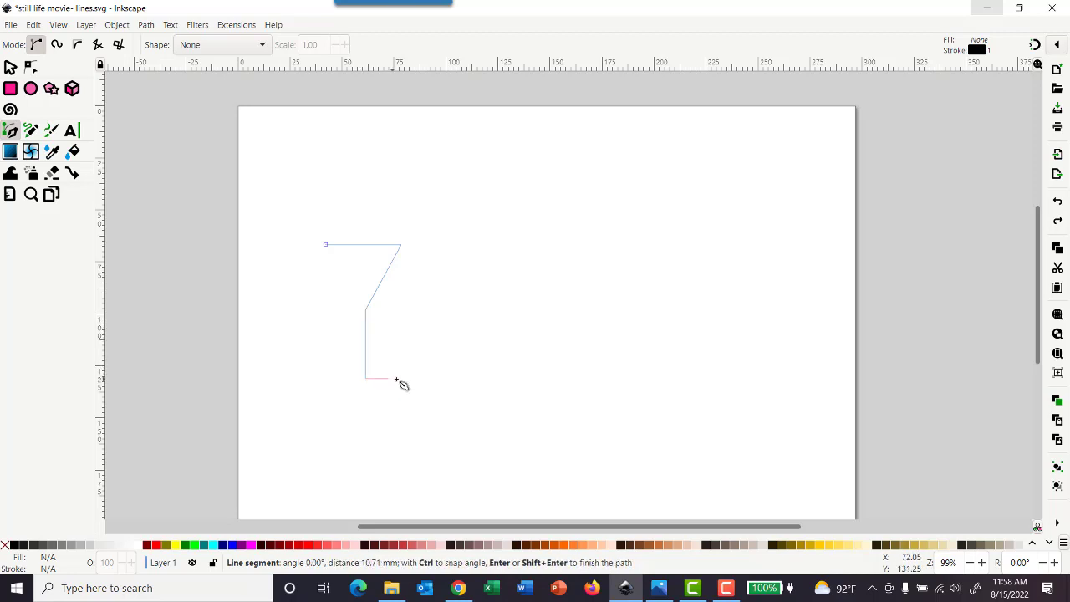
# Step: Complete the glass with a straight-edged base about 30 mm wide and 4 mm high, the opposite stem side, and a closed outline at the starting point
pyautogui.click(398, 379)
pyautogui.click(398, 386)
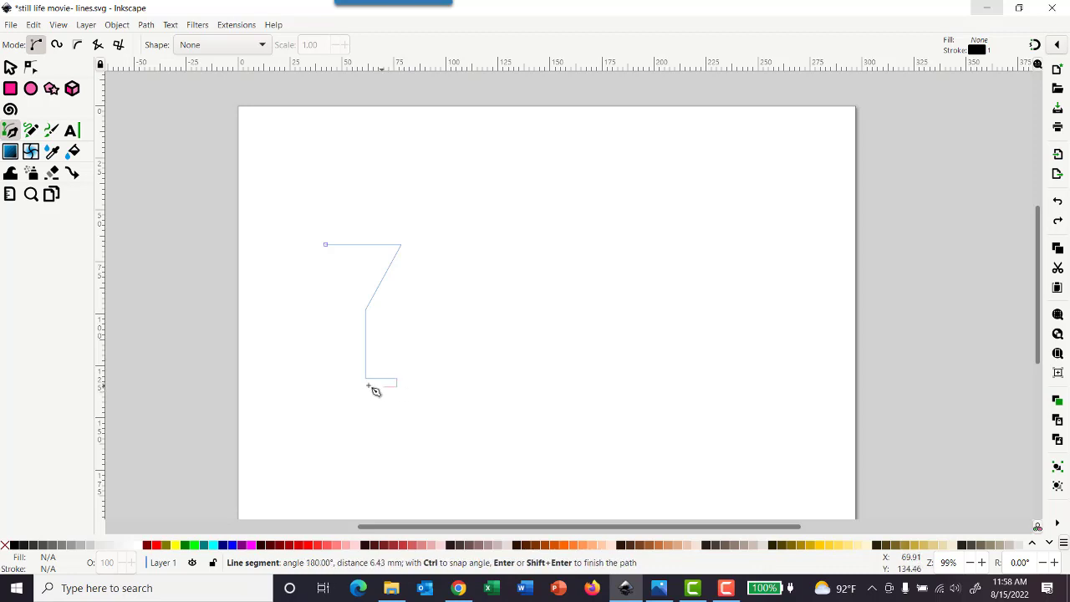
pyautogui.click(334, 388)
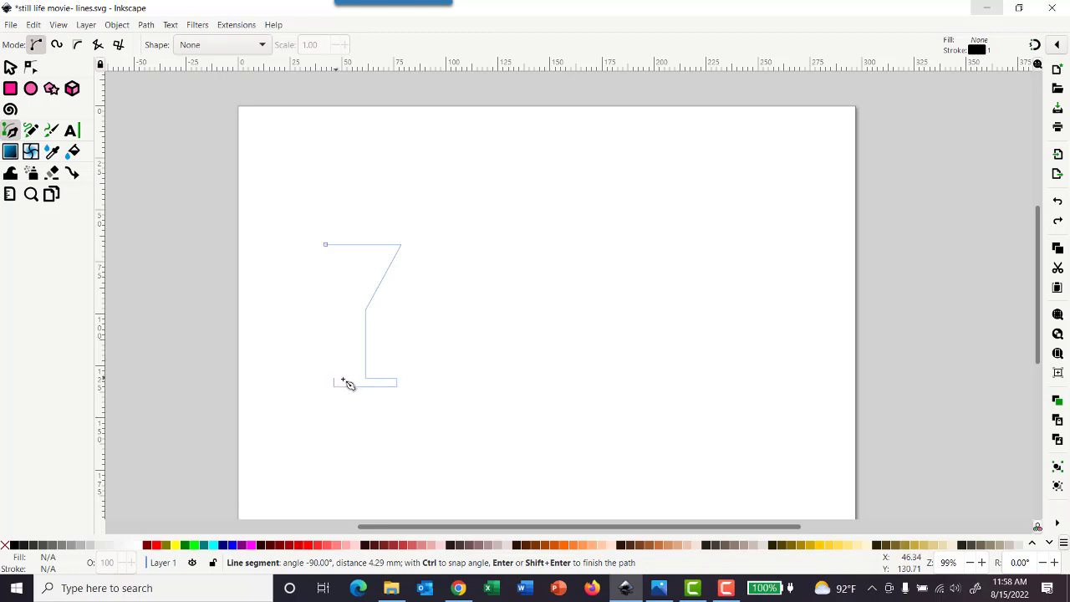
pyautogui.click(335, 378)
pyautogui.click(359, 368)
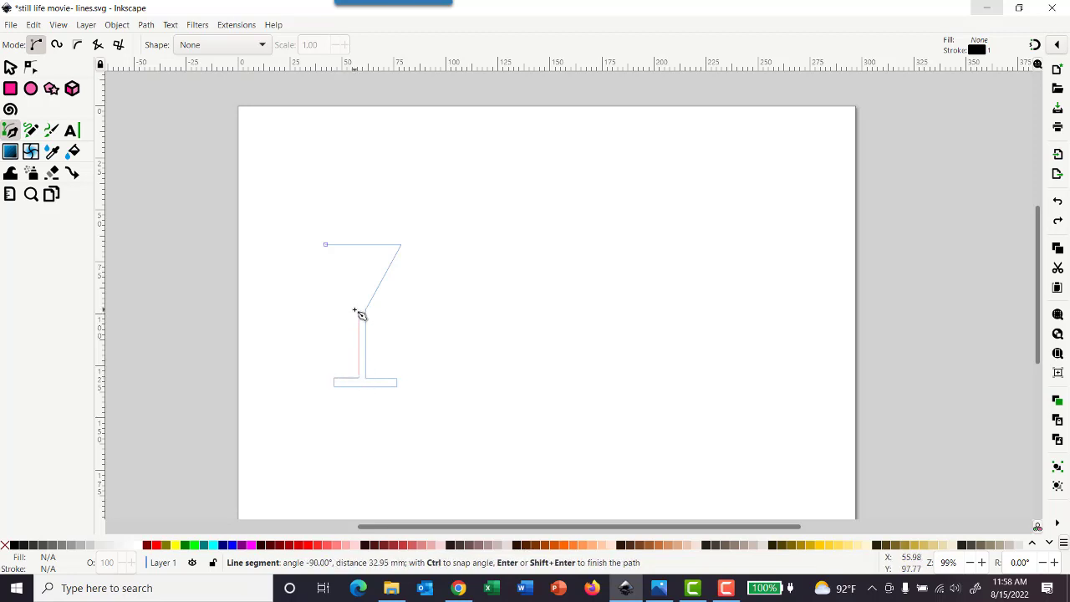
pyautogui.click(360, 312)
pyautogui.click(326, 245)
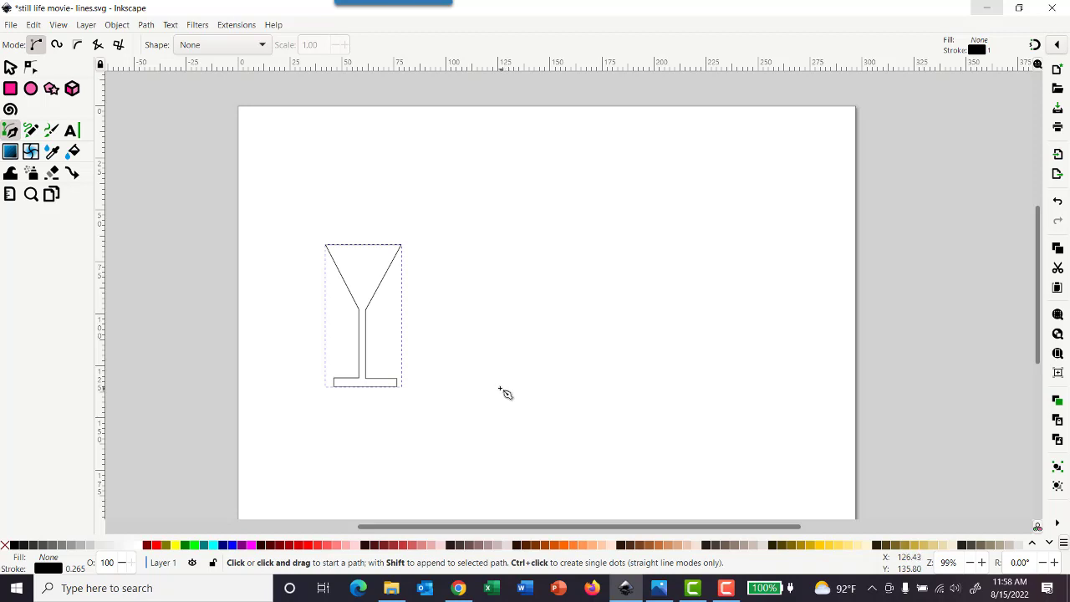
# Step: Deepen the glass bowl by lowering both nodes where it meets the stem to a Y position of about 106 mm
pyautogui.click(30, 68)
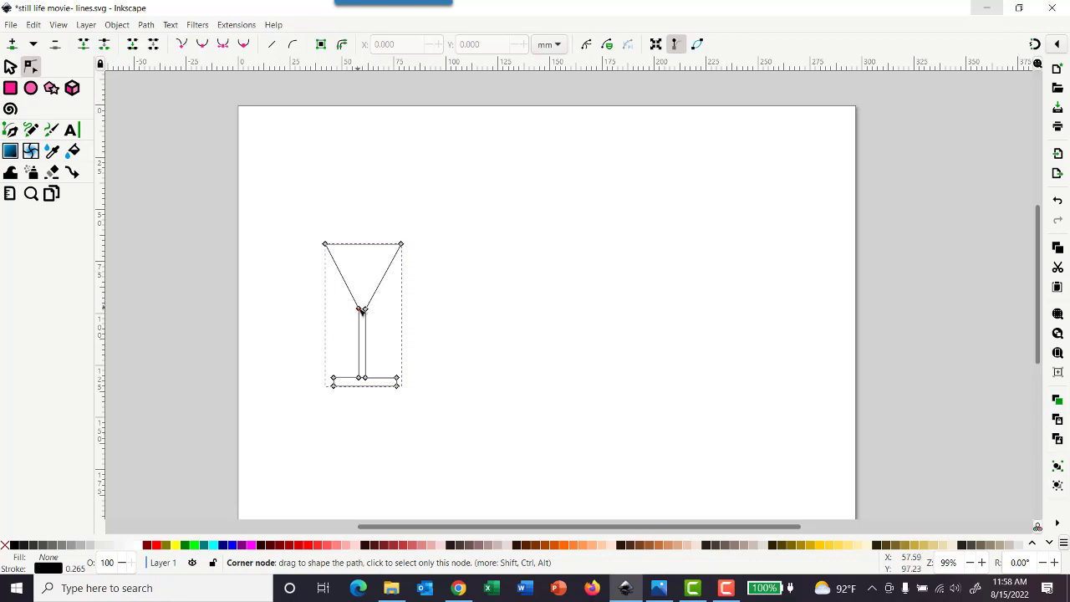
pyautogui.moveTo(361, 309); pyautogui.dragTo(359, 270)
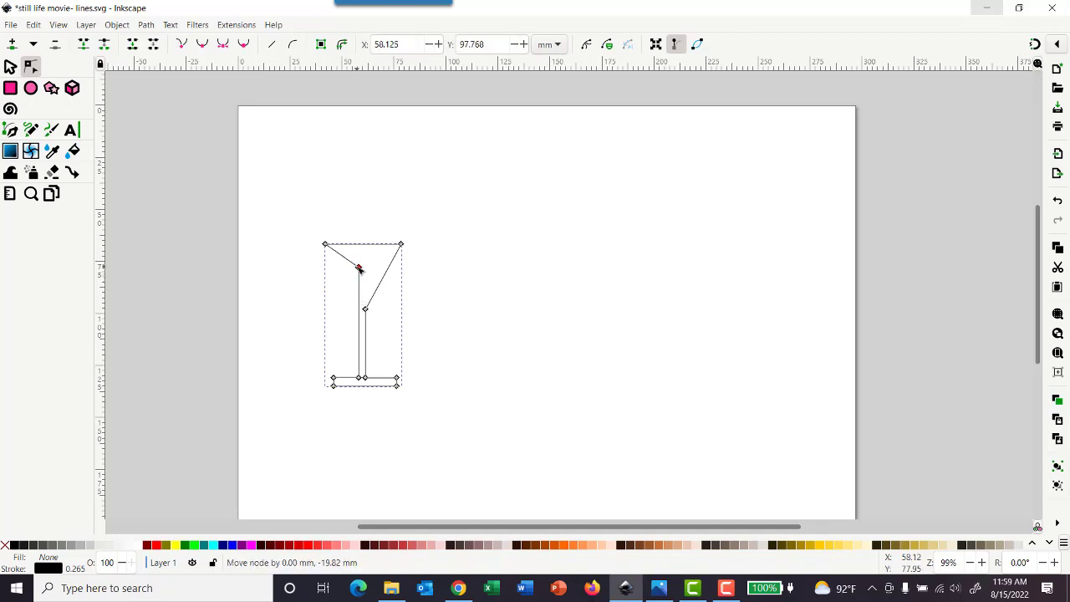
pyautogui.moveTo(366, 309)
pyautogui.mouseDown()
pyautogui.moveTo(367, 269)
pyautogui.moveTo(365, 325)
pyautogui.mouseUp()
pyautogui.moveTo(357, 266); pyautogui.dragTo(317, 298)
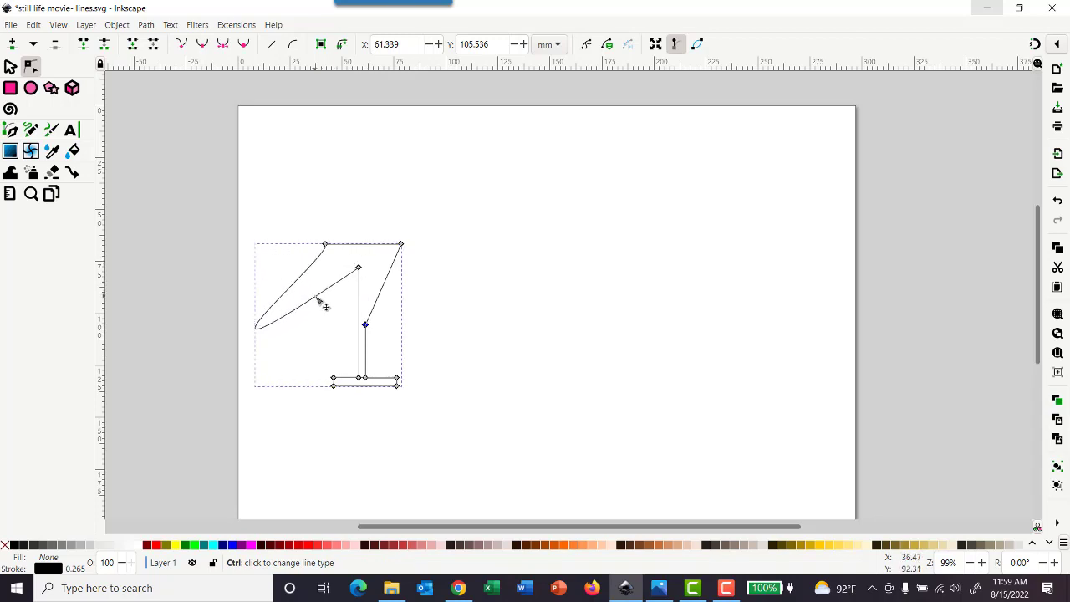
pyautogui.keyDown('ctrl'); pyautogui.click(317, 298); pyautogui.keyUp('ctrl')
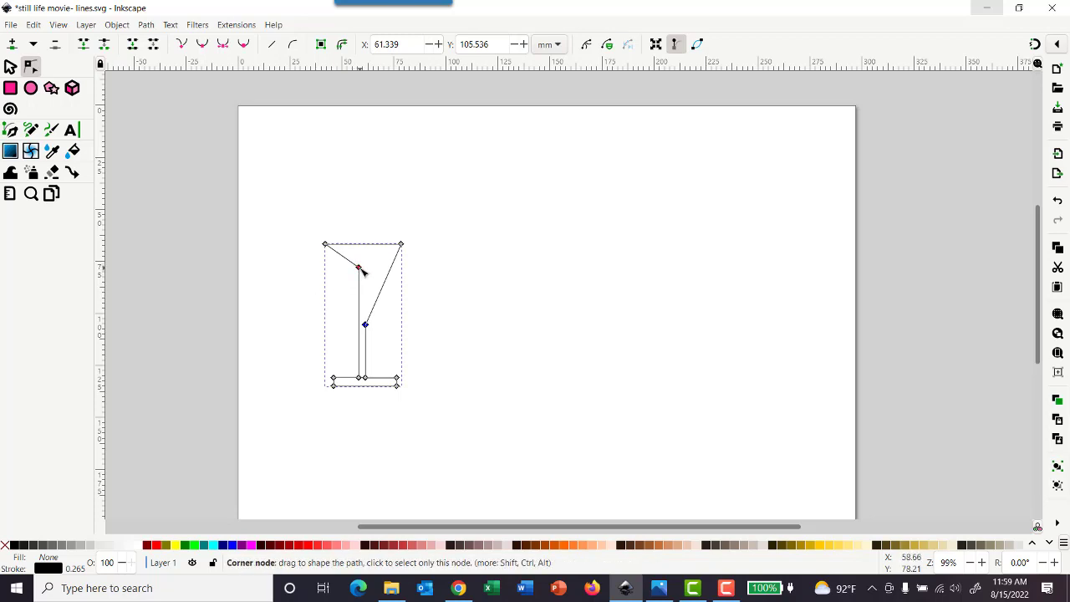
pyautogui.moveTo(361, 268); pyautogui.dragTo(359, 326)
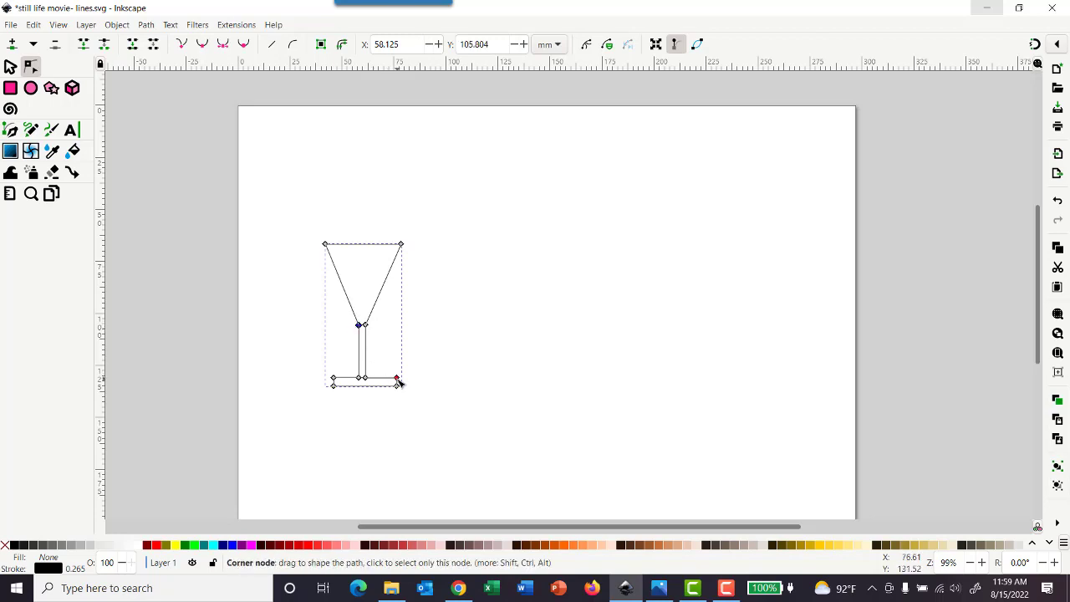
# Step: Shorten the right side of the glass base by moving its two end nodes to X about 74 mm, and level the upper one at Y 130.982 mm
pyautogui.moveTo(398, 382); pyautogui.dragTo(397, 365)
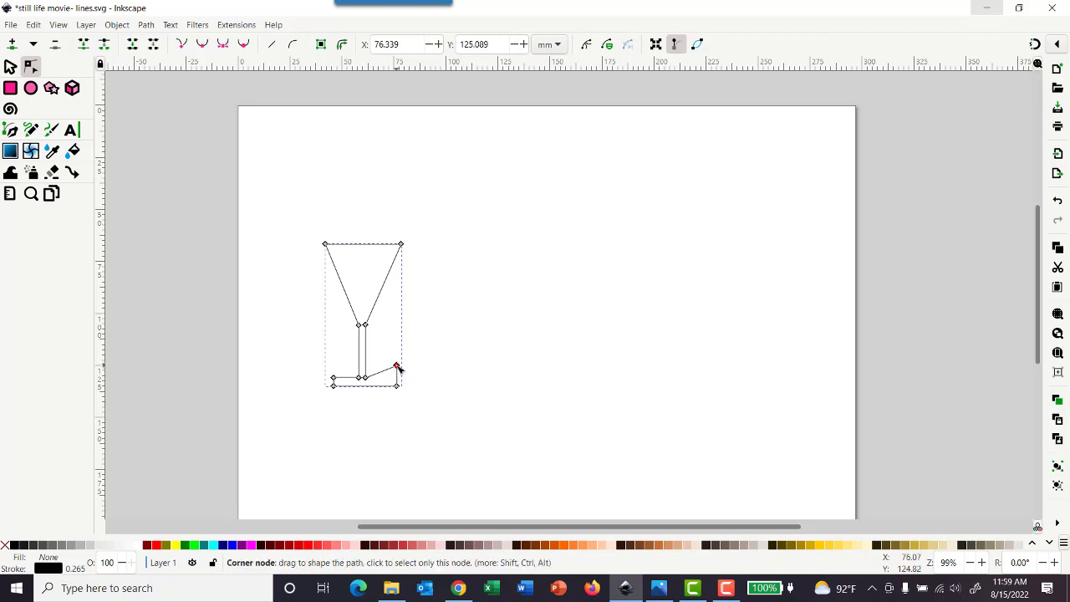
pyautogui.moveTo(398, 368)
pyautogui.mouseDown()
pyautogui.moveTo(398, 384)
pyautogui.moveTo(407, 337)
pyautogui.moveTo(398, 381)
pyautogui.mouseUp()
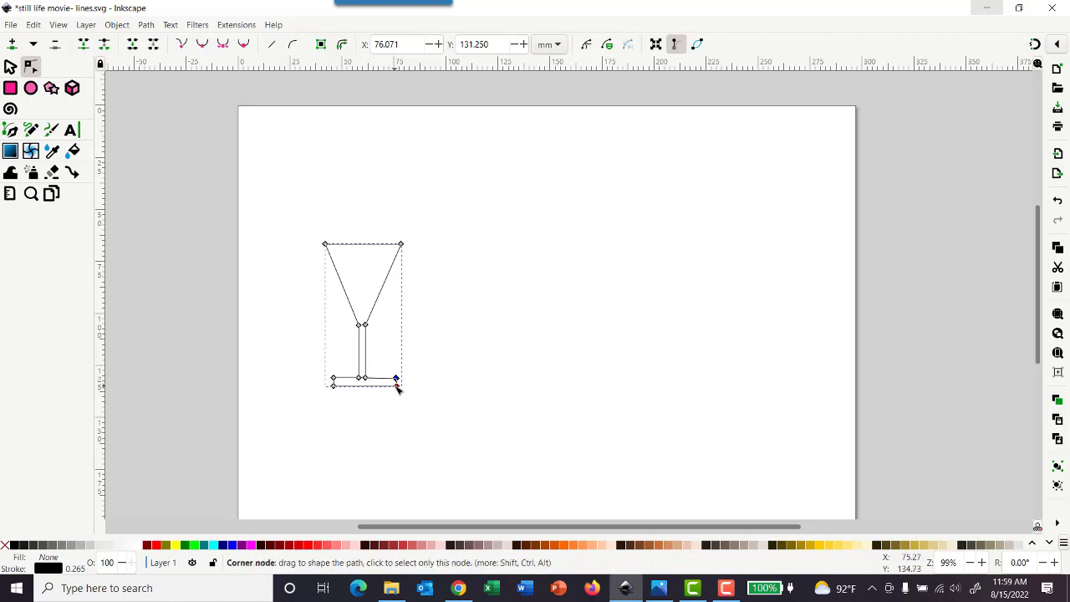
pyautogui.keyDown('shift'); pyautogui.click(398, 388); pyautogui.keyUp('shift')
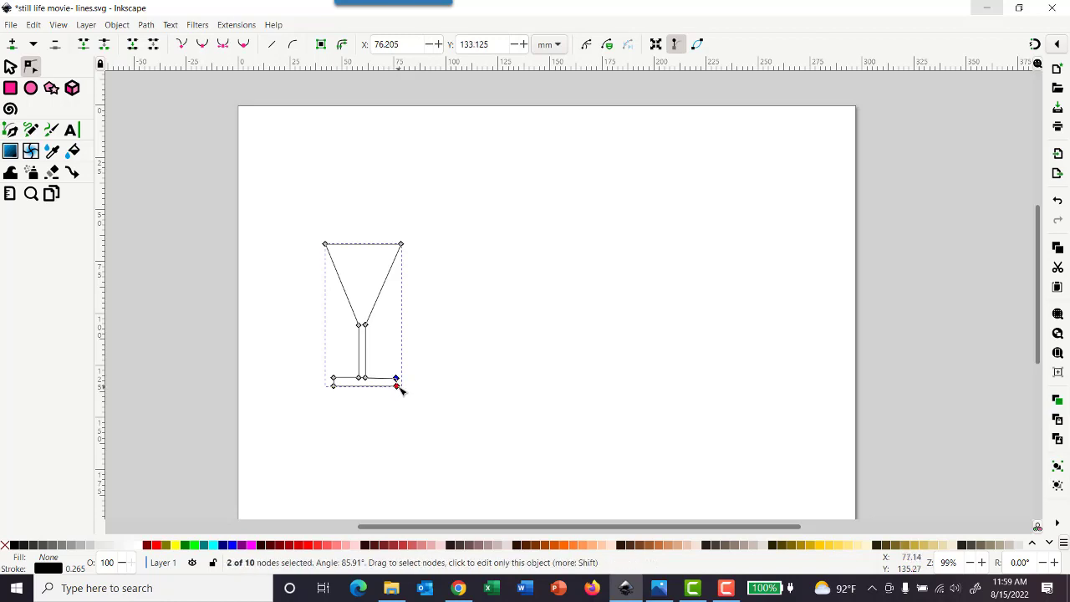
pyautogui.moveTo(398, 388); pyautogui.dragTo(394, 389)
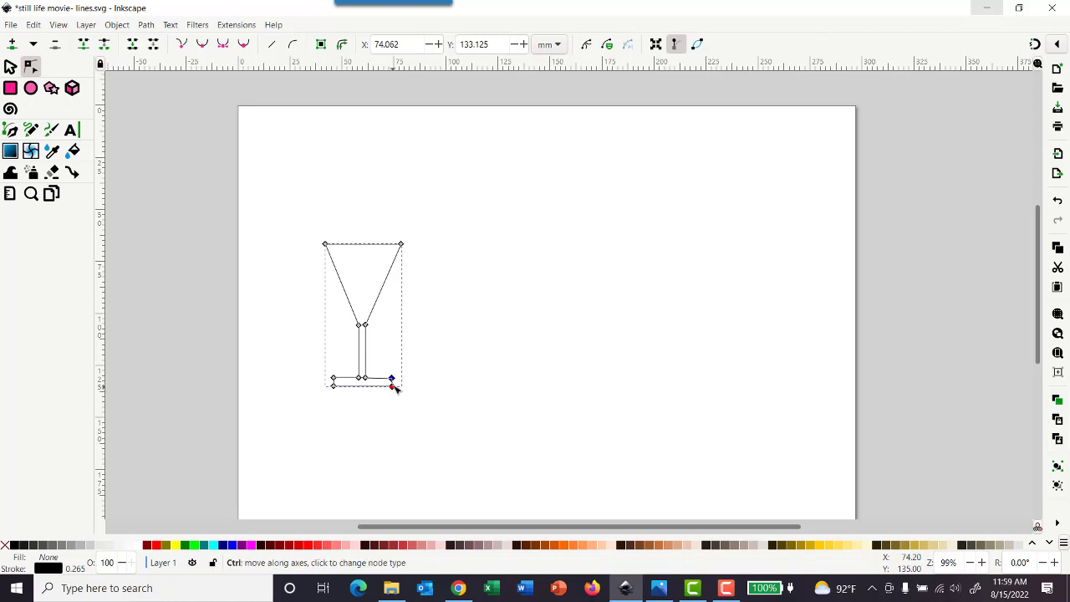
pyautogui.click(397, 365)
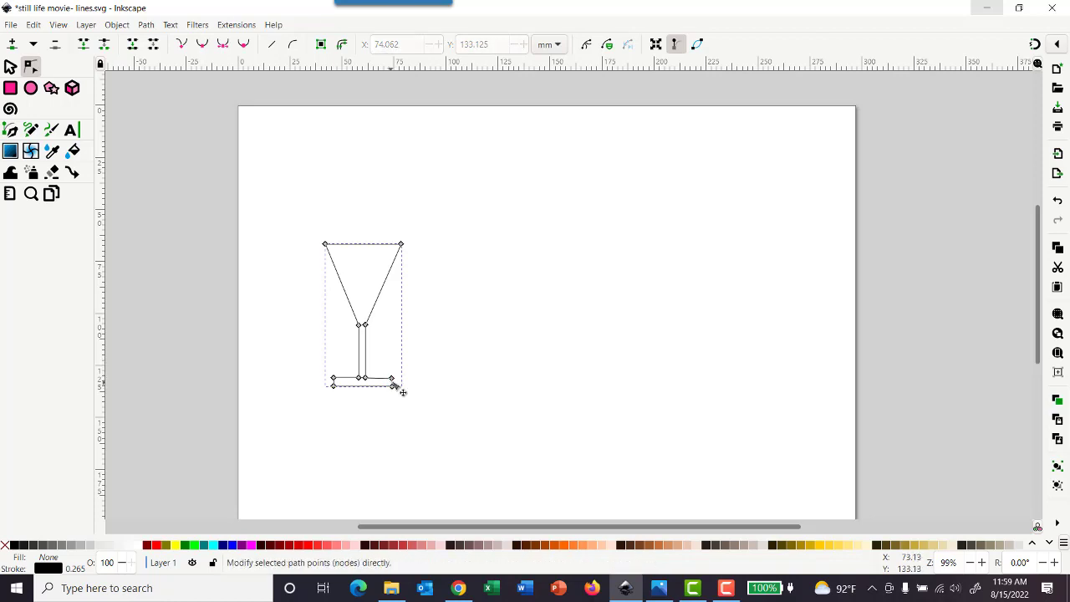
pyautogui.scroll(4, 393, 390)
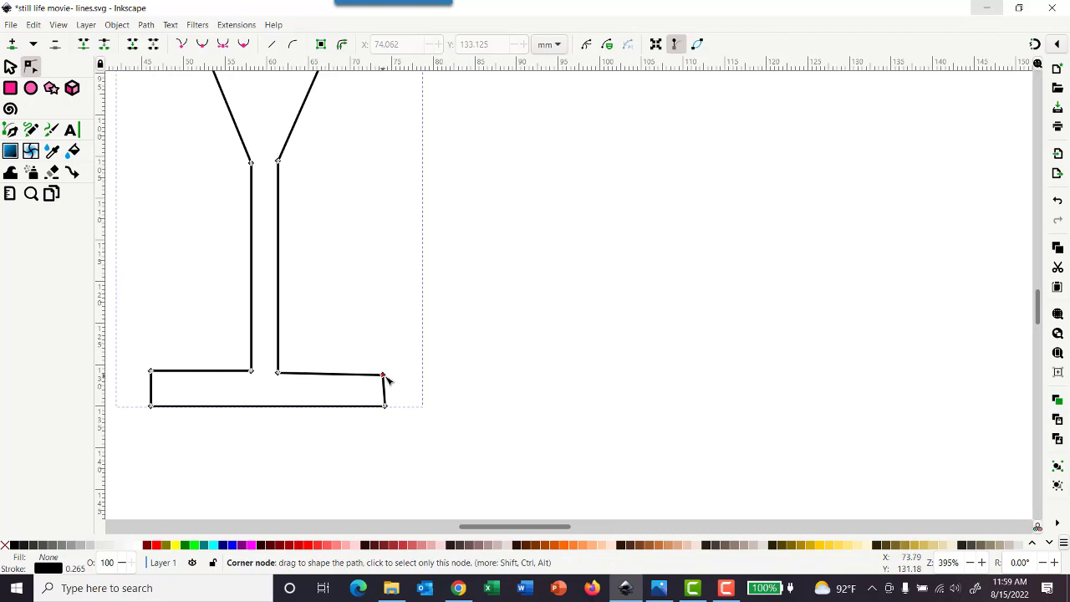
pyautogui.moveTo(385, 375); pyautogui.dragTo(385, 373)
# Step: Bend the bottom edge of the base into a downward curve and raise both lower corner nodes onto the upper corners
pyautogui.scroll(-2, 421, 328)
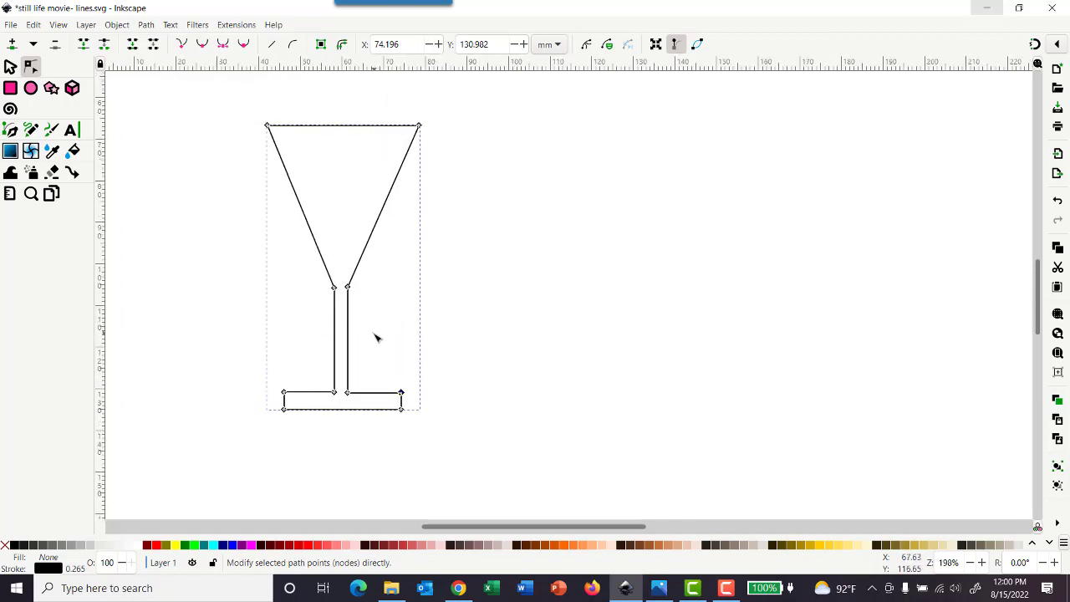
pyautogui.scroll(-1, 376, 337)
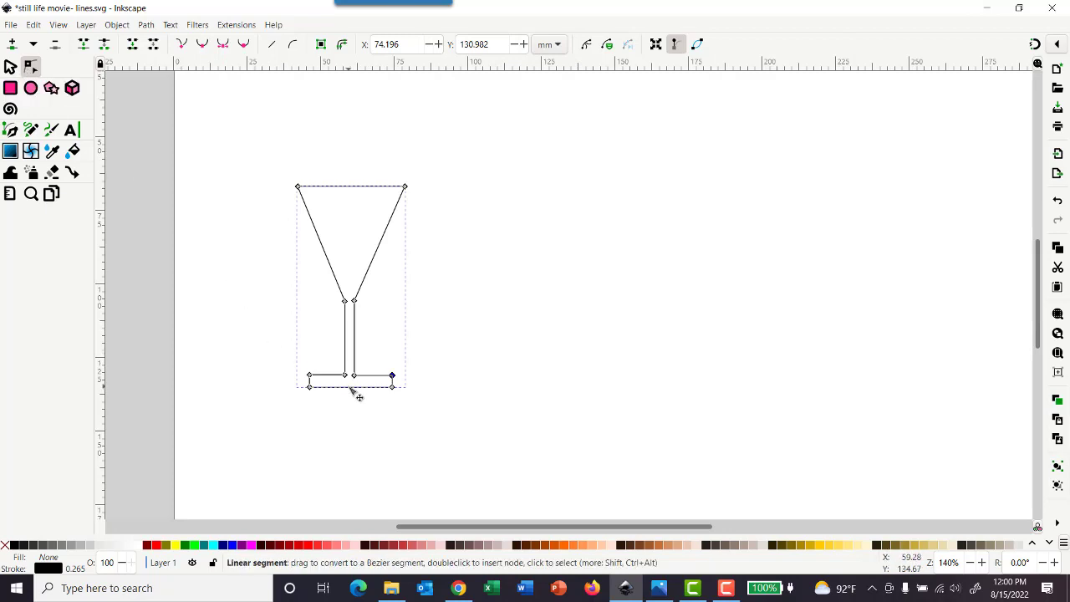
pyautogui.moveTo(349, 389); pyautogui.dragTo(352, 404)
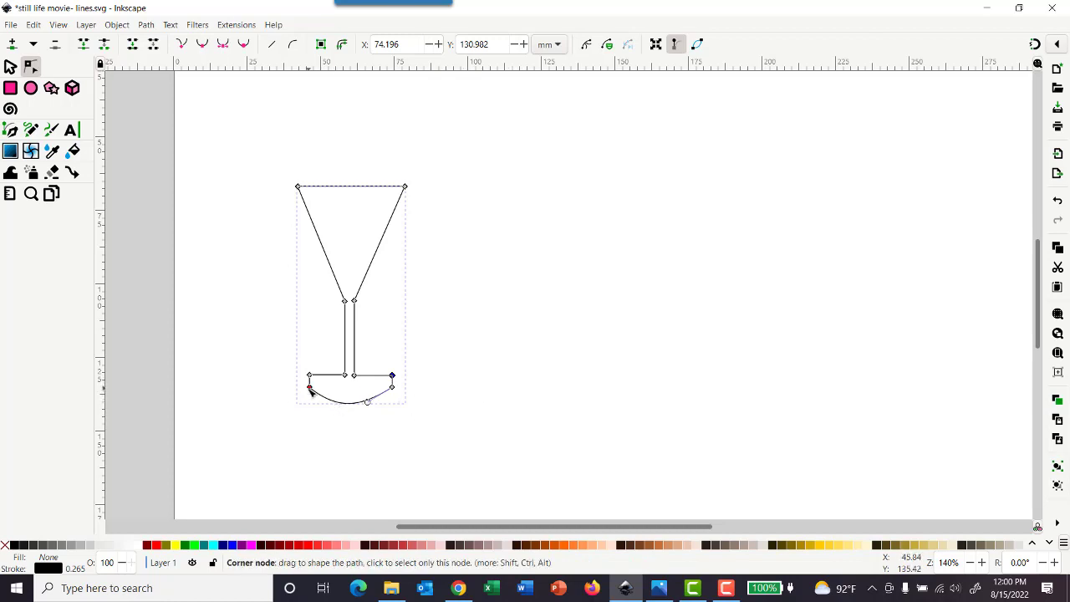
pyautogui.moveTo(311, 391); pyautogui.dragTo(311, 379)
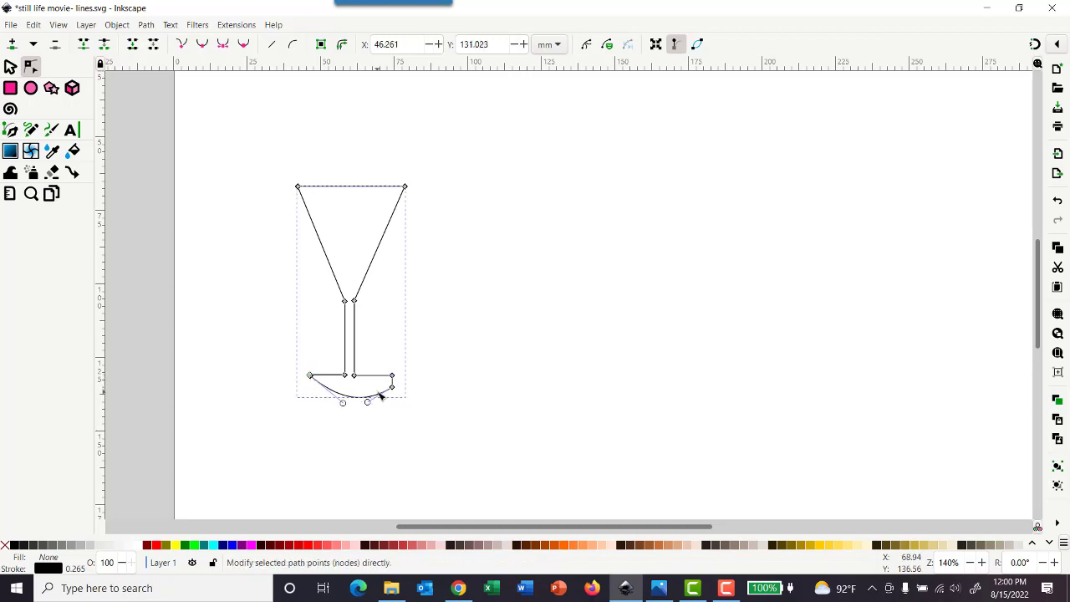
pyautogui.moveTo(391, 386); pyautogui.dragTo(393, 377)
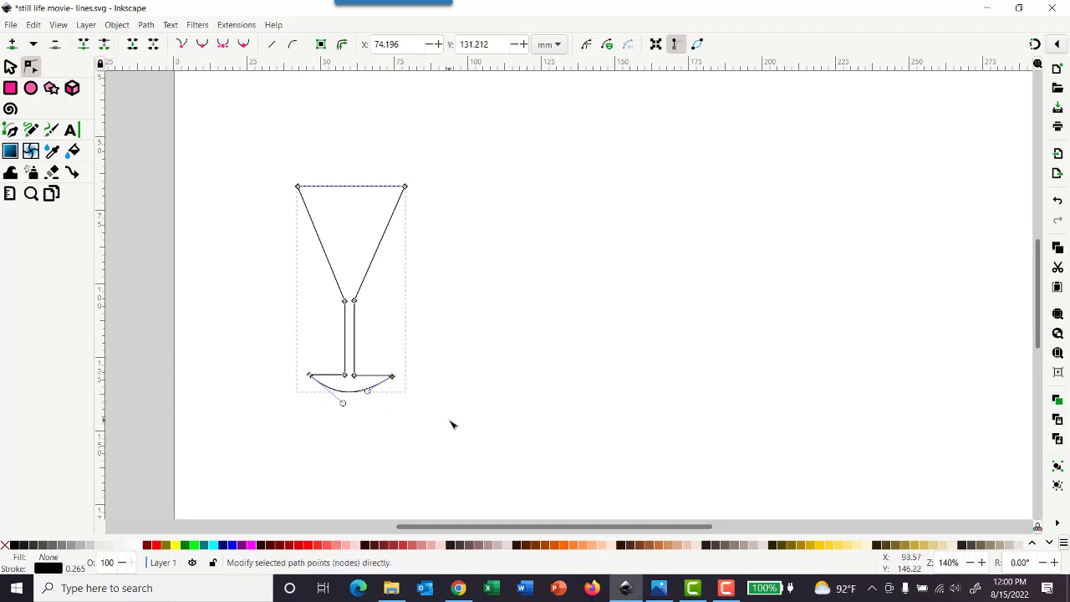
pyautogui.click(464, 390)
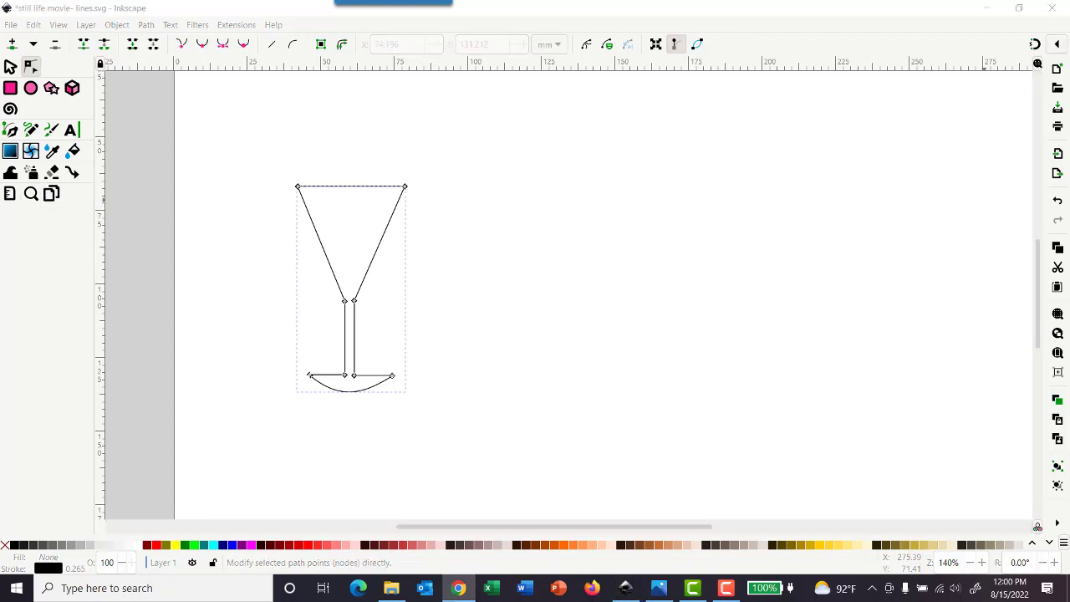
# Step: Bring the Chrome window into view, examine the Google image results for decanter as a shape reference, and return to Inkscape
pyautogui.moveTo(1069, 201); pyautogui.dragTo(705, 101)
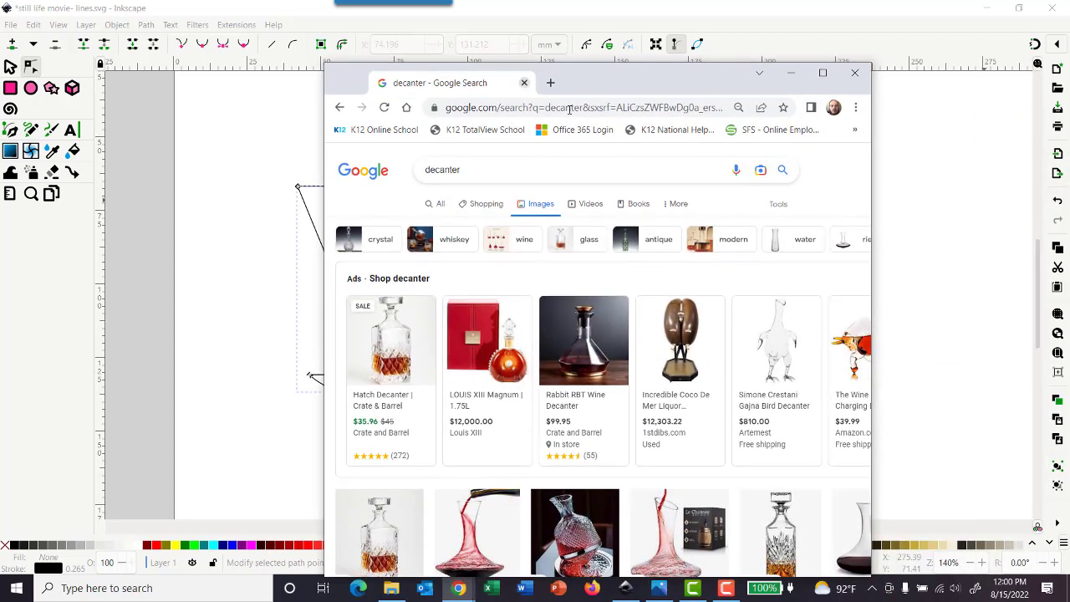
pyautogui.click(823, 73)
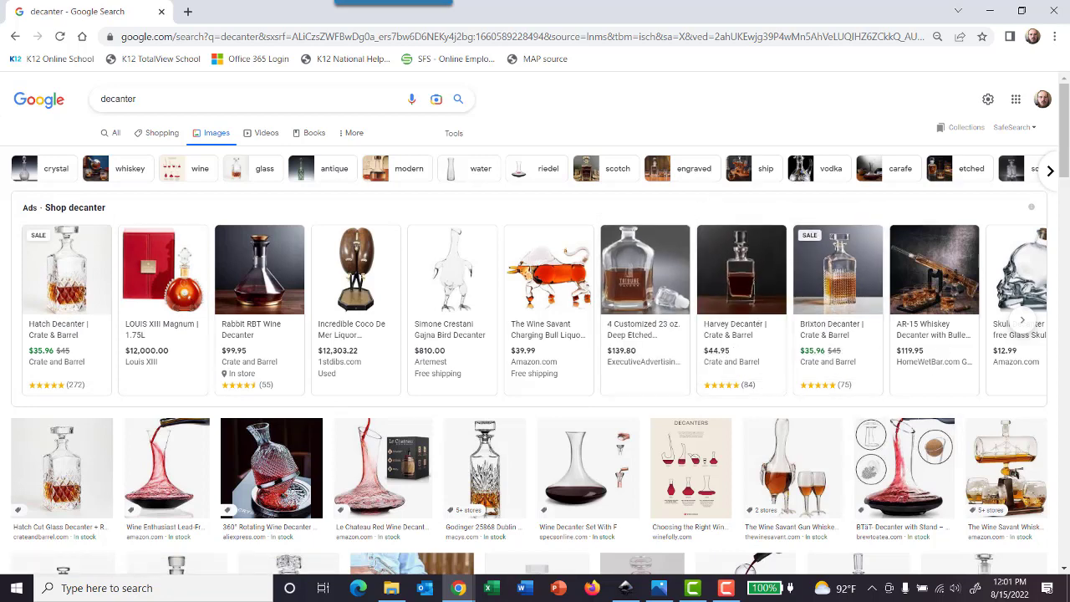
pyautogui.click(990, 11)
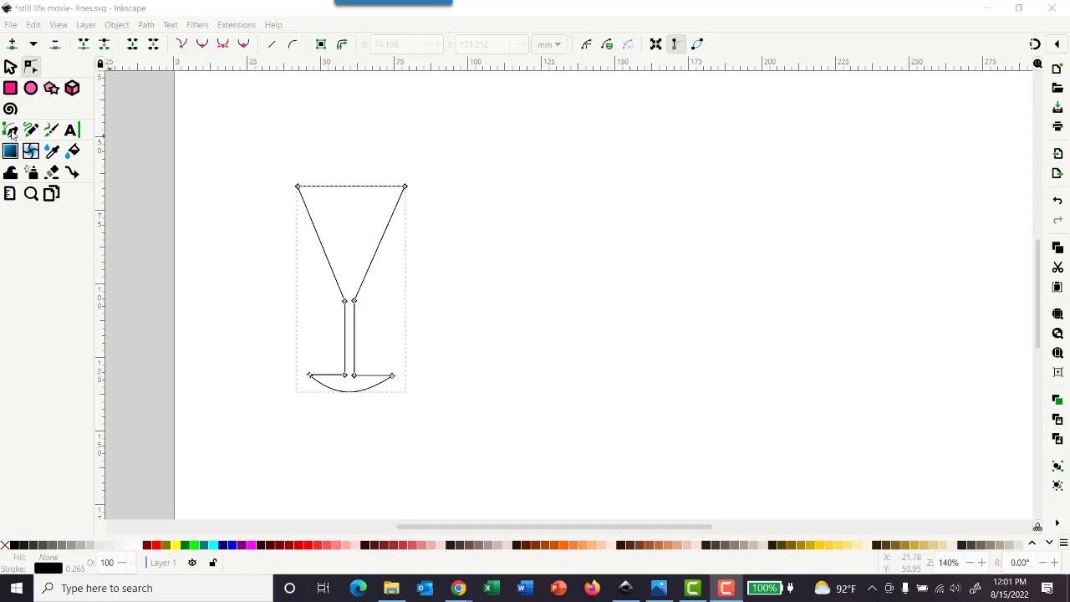
# Step: Try to draw the left side of a decanter with the Pen tool as two joined curves running from the neck opening to the base
pyautogui.click(11, 131)
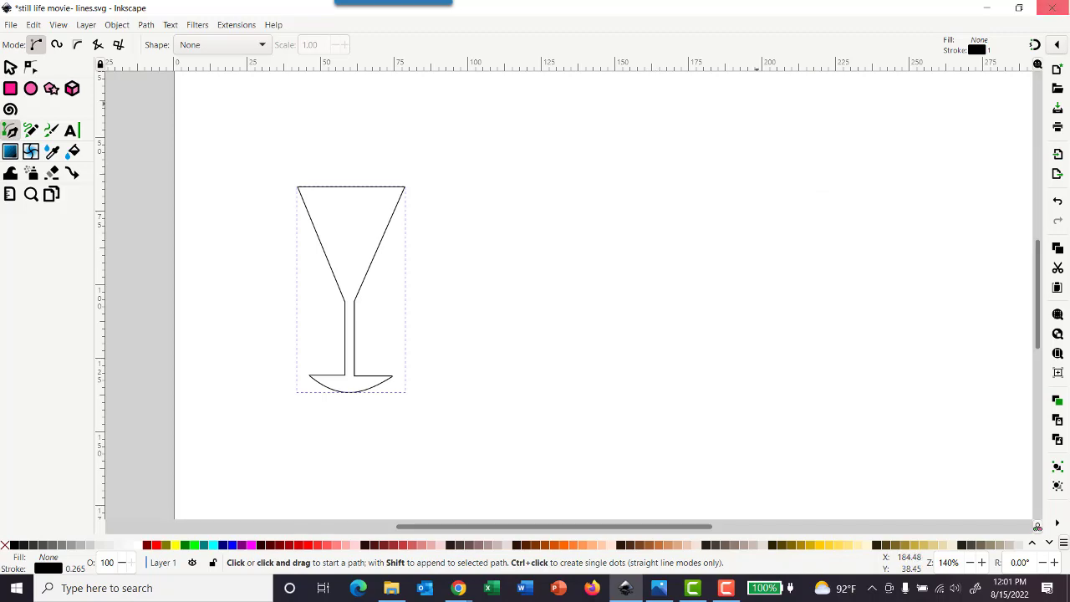
pyautogui.moveTo(1069, 71)
pyautogui.mouseDown()
pyautogui.moveTo(948, 150)
pyautogui.moveTo(636, 83)
pyautogui.moveTo(686, 56)
pyautogui.moveTo(1069, 56)
pyautogui.mouseUp()
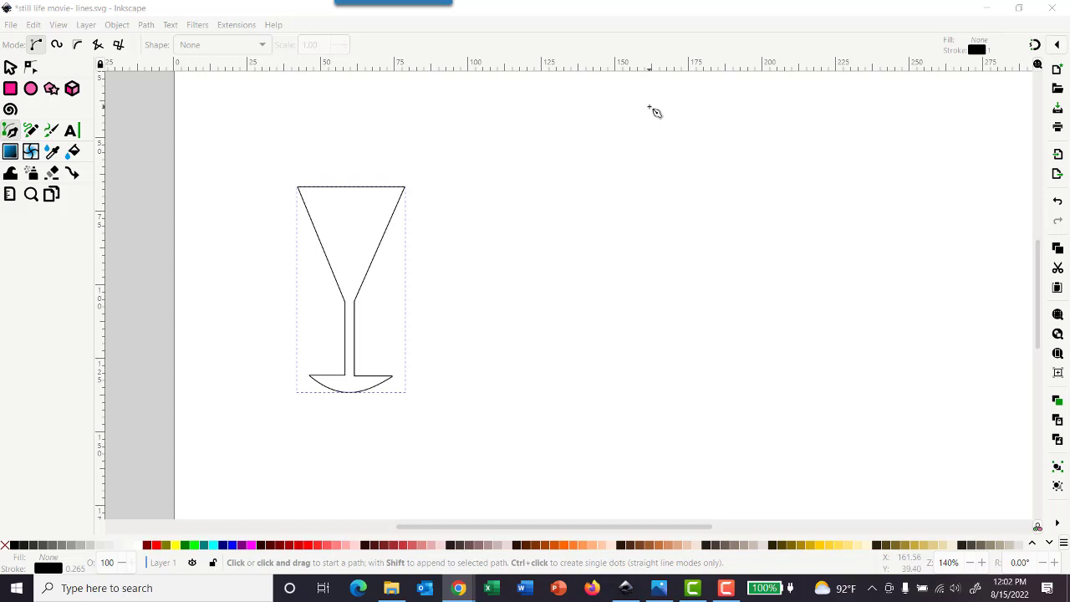
pyautogui.click(650, 107)
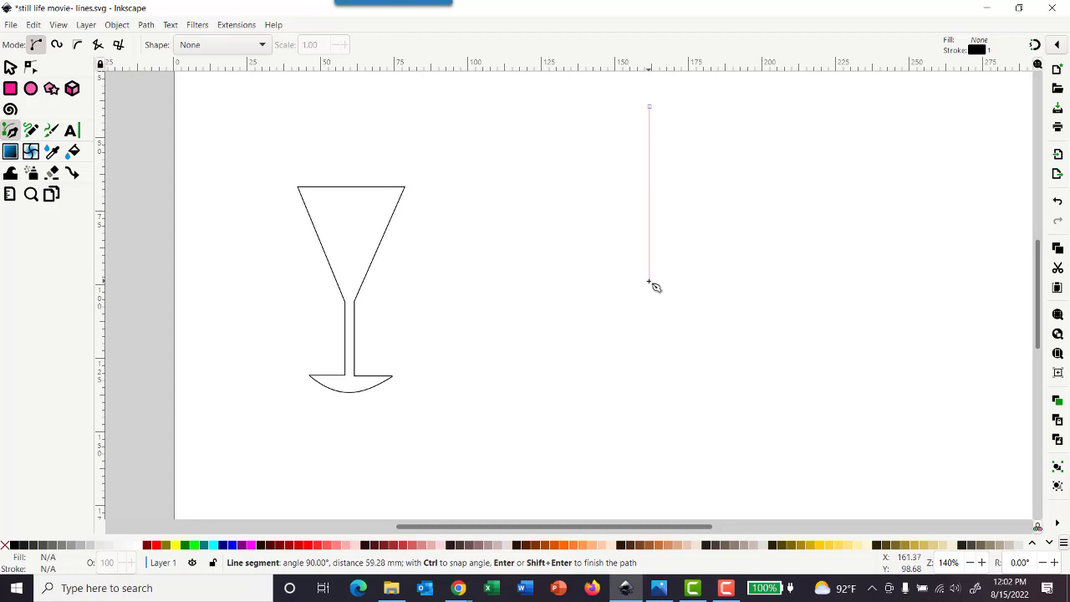
pyautogui.moveTo(649, 282); pyautogui.dragTo(584, 379)
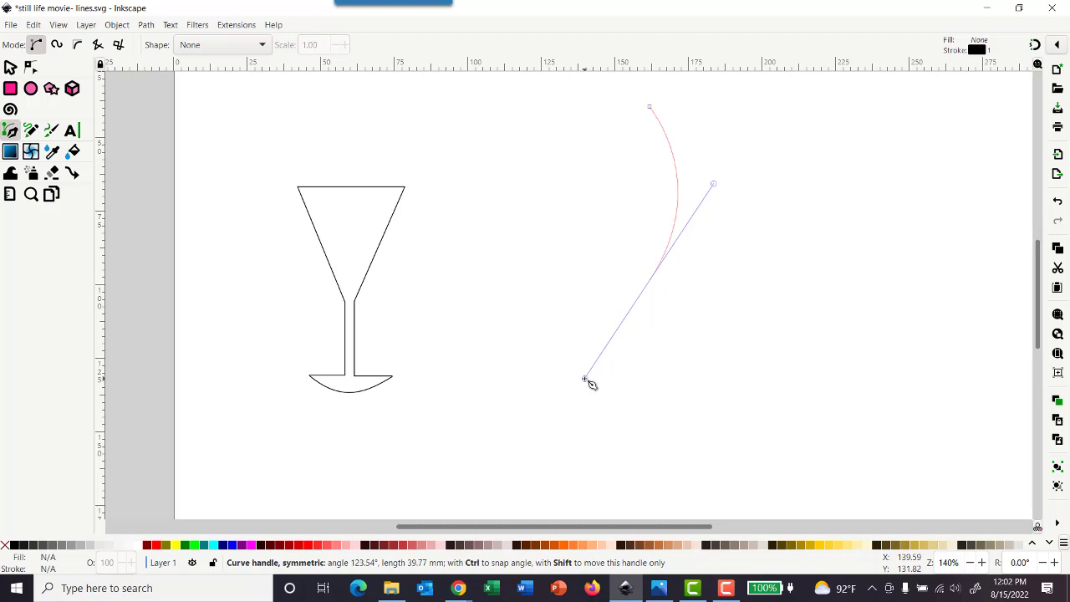
pyautogui.moveTo(585, 380); pyautogui.dragTo(585, 380)
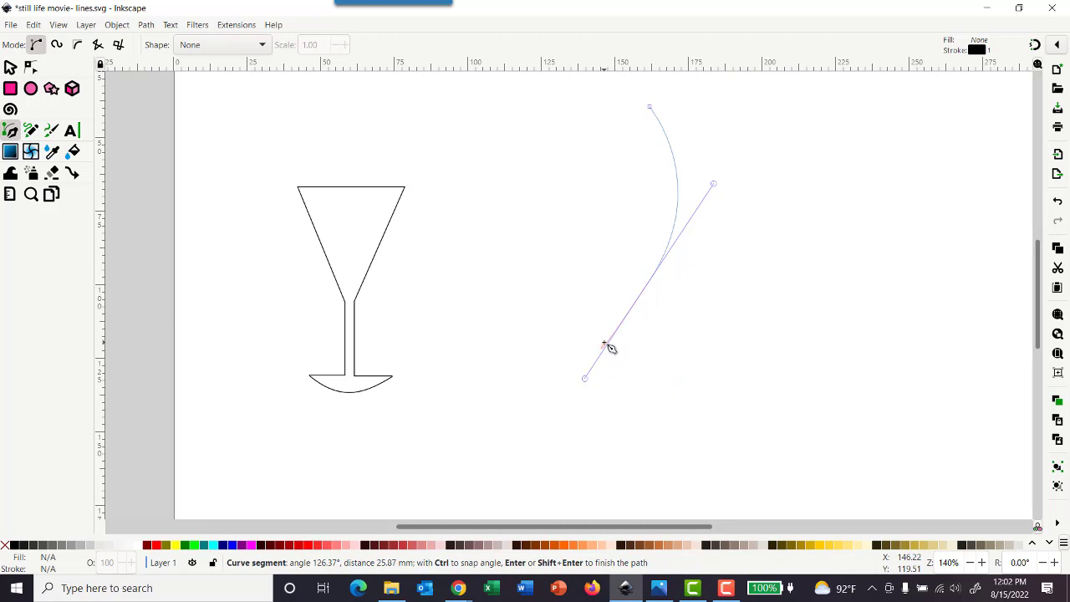
pyautogui.hotkey('shift', 'l')
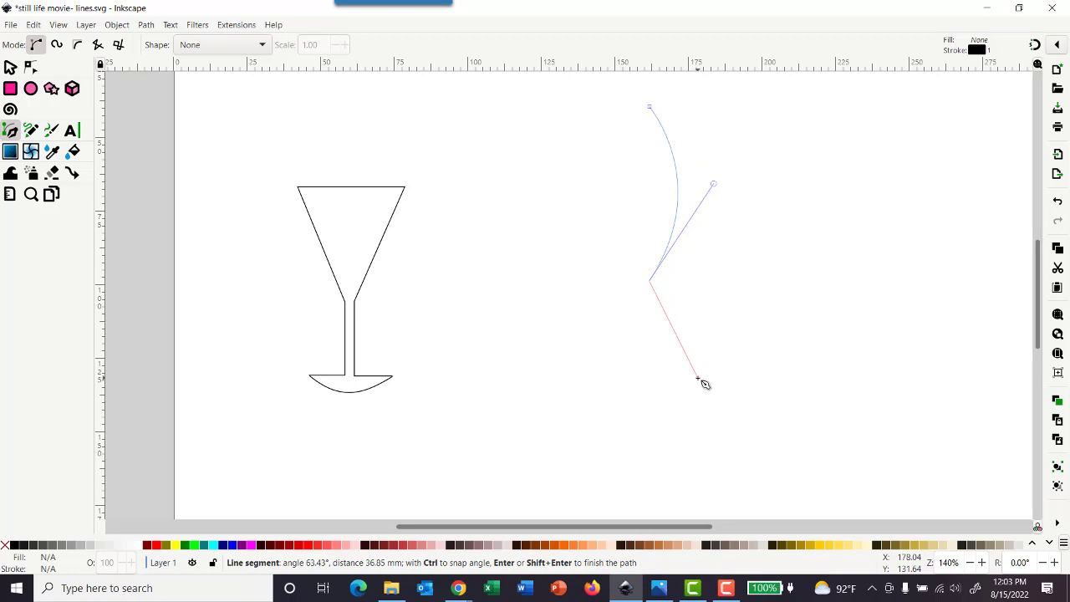
pyautogui.moveTo(701, 378); pyautogui.dragTo(819, 382)
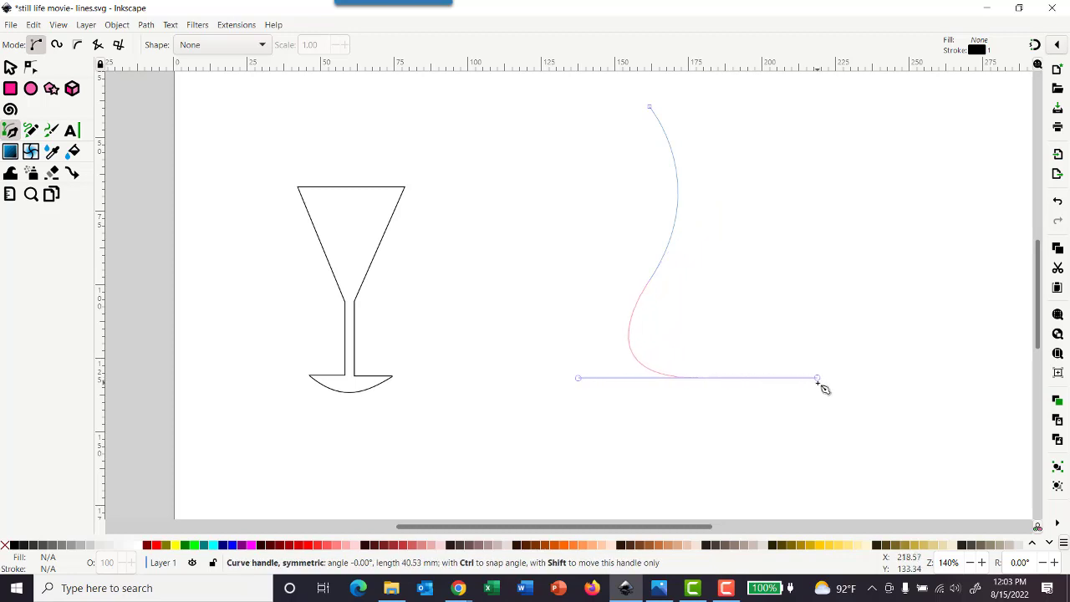
pyautogui.scroll(1, 823, 387)
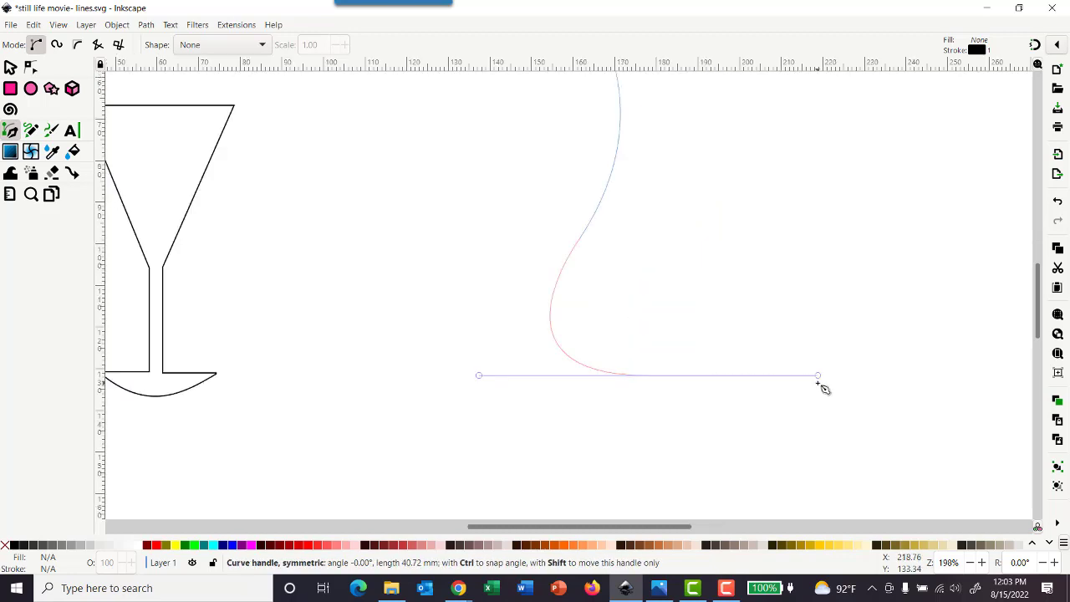
pyautogui.moveTo(818, 377); pyautogui.dragTo(818, 377)
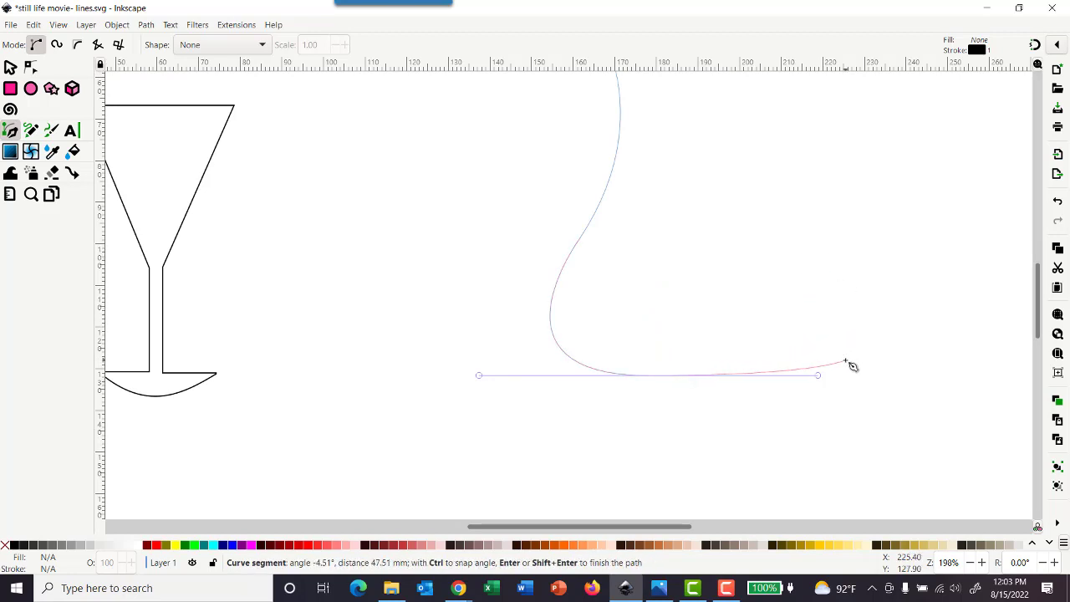
# Step: Try to continue the decanter outline with curves up the right side to the neck opening, and discard the unfinished path
pyautogui.scroll(-1, 849, 365)
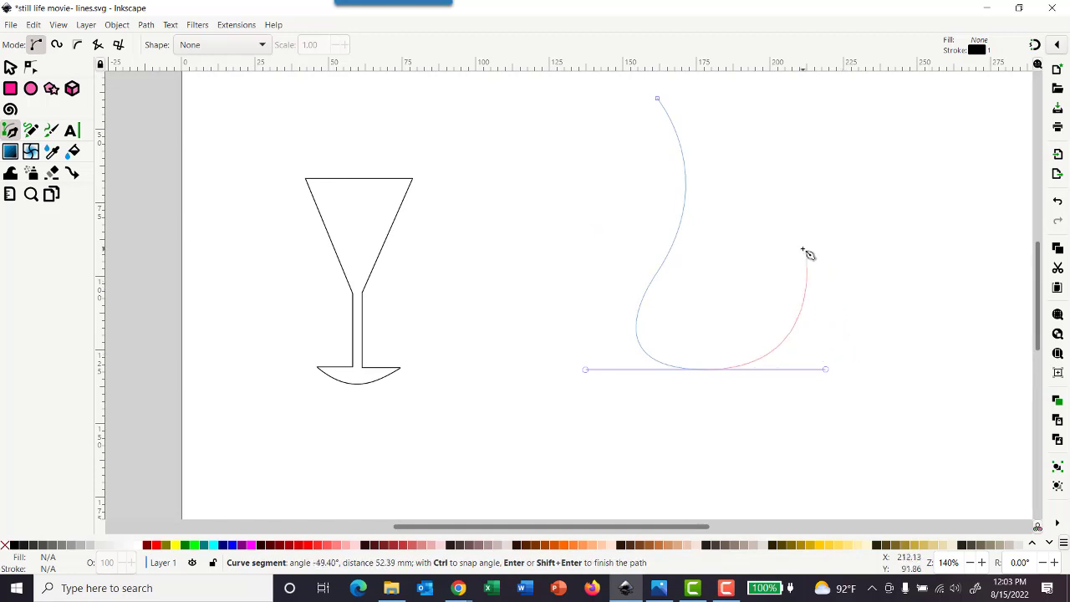
pyautogui.scroll(-1, 816, 257)
pyautogui.scroll(2, 816, 257)
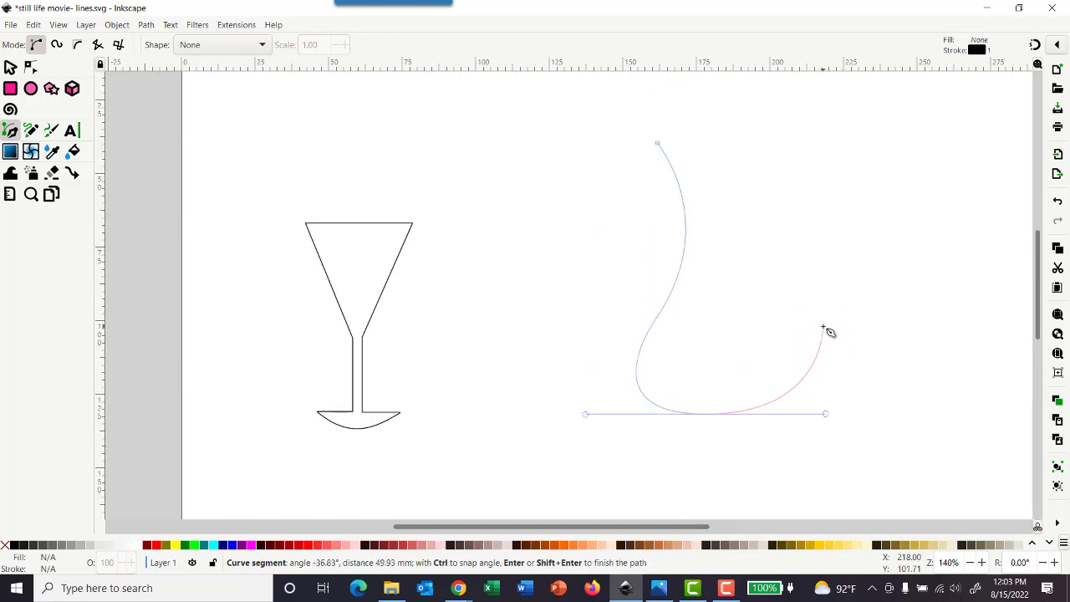
pyautogui.hotkey('shift', 'l')
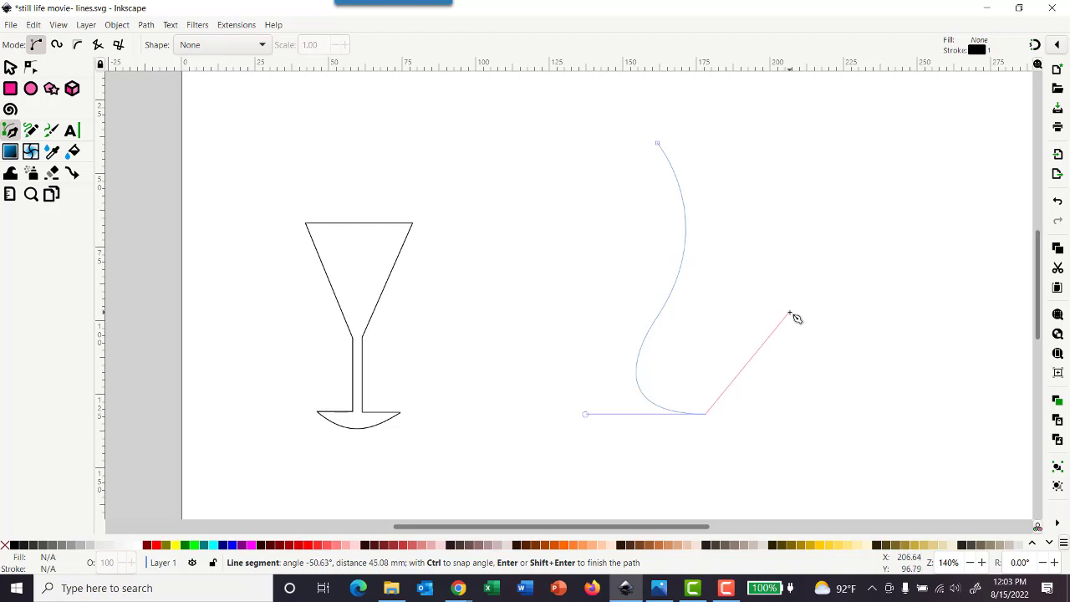
pyautogui.moveTo(788, 312); pyautogui.dragTo(788, 208)
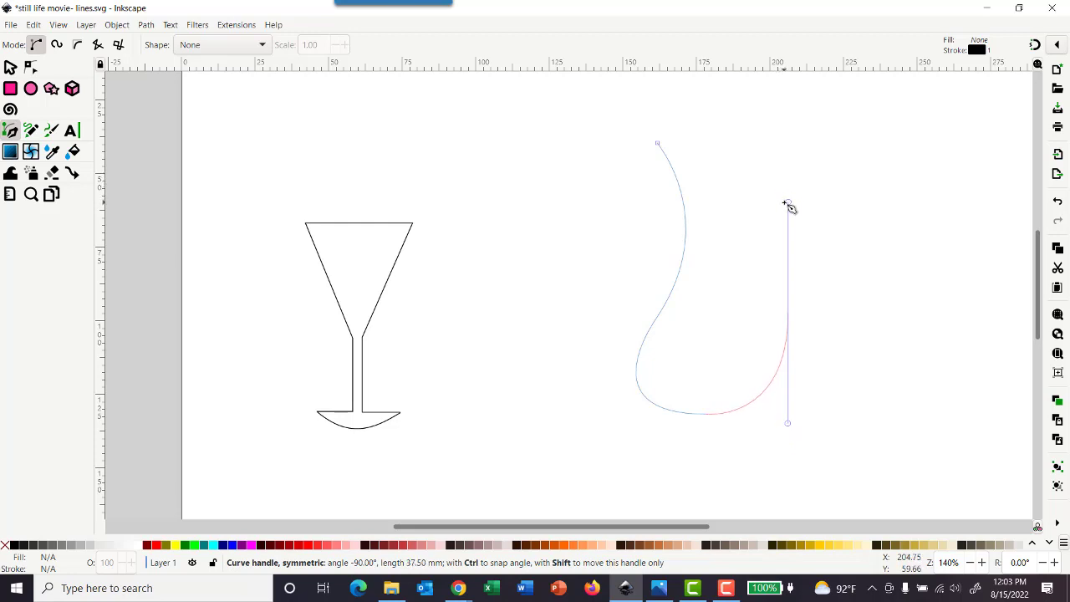
pyautogui.moveTo(789, 208); pyautogui.dragTo(789, 207)
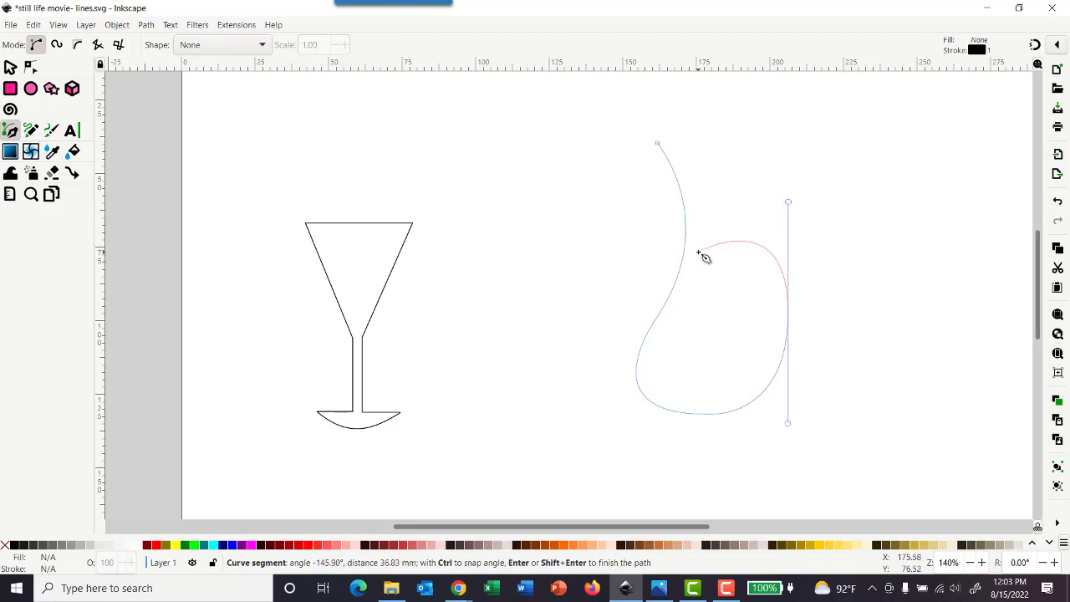
pyautogui.hotkey('shift', 'l')
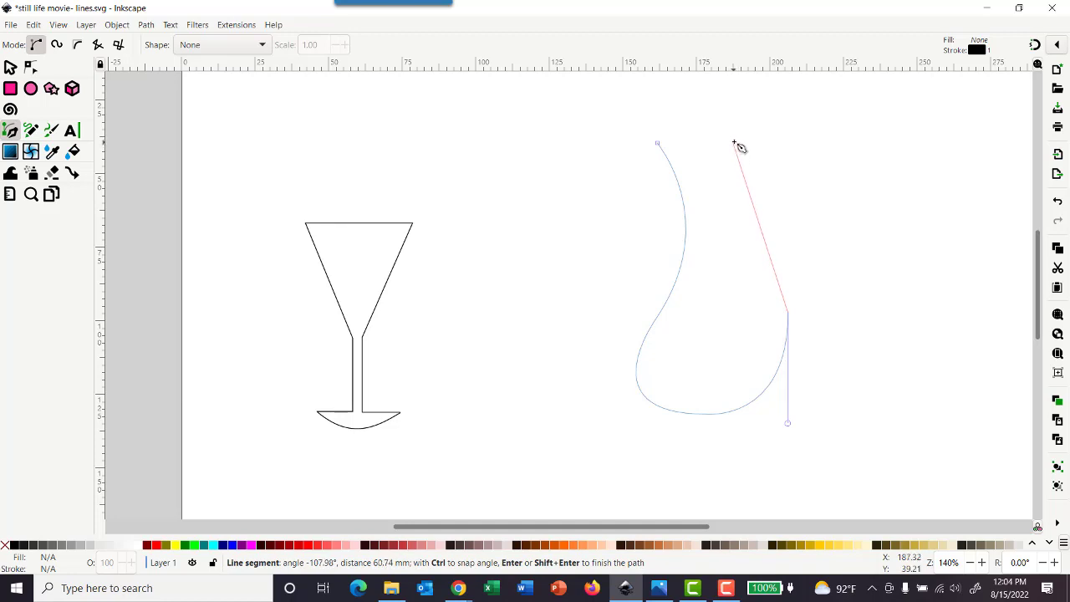
pyautogui.moveTo(733, 141); pyautogui.dragTo(765, 96)
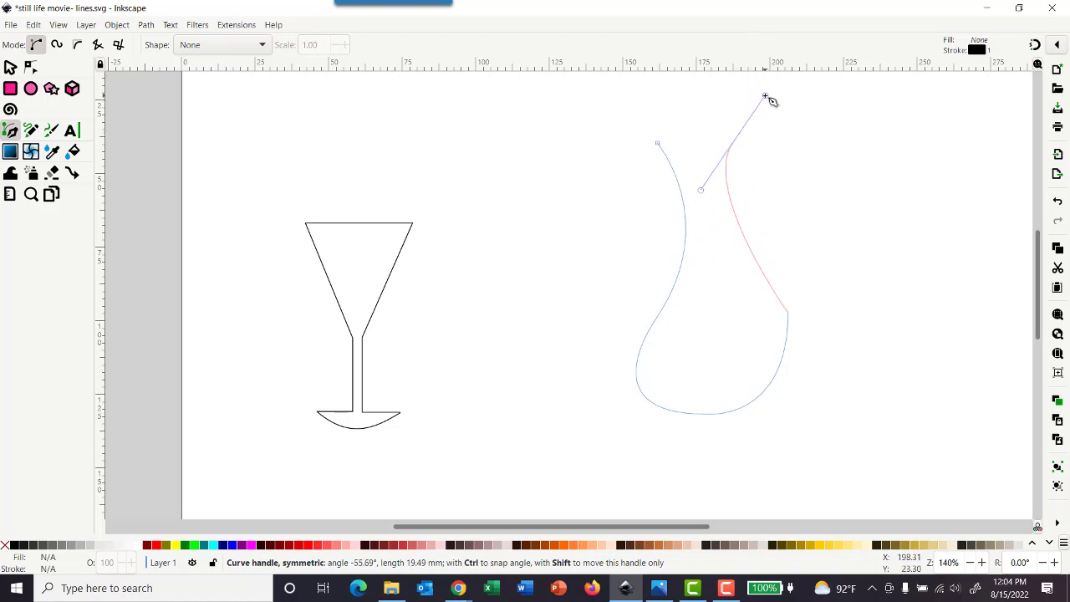
pyautogui.press('Escape')
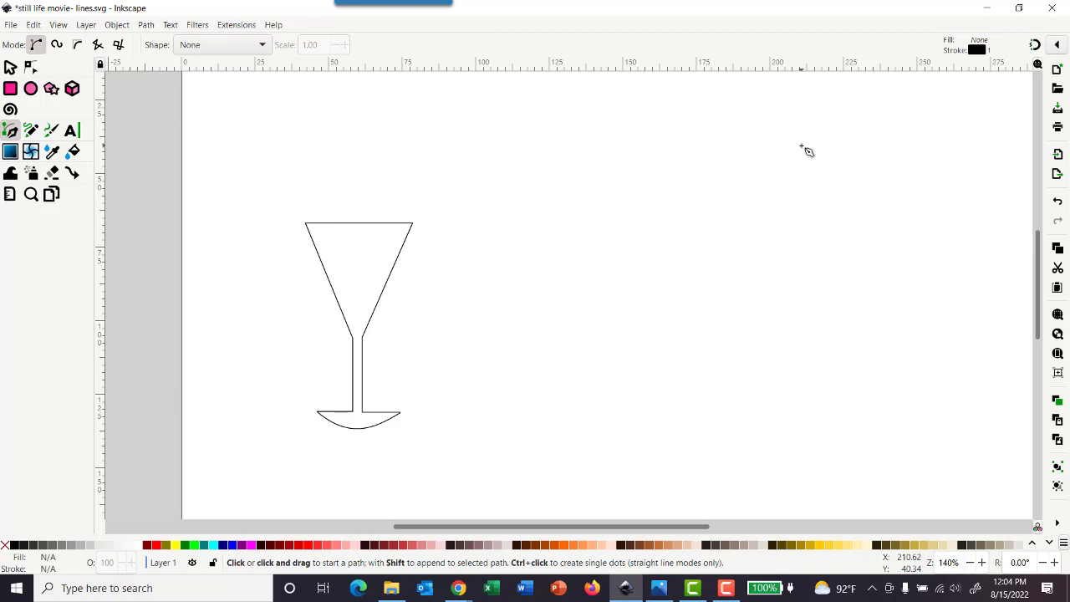
pyautogui.click(596, 163)
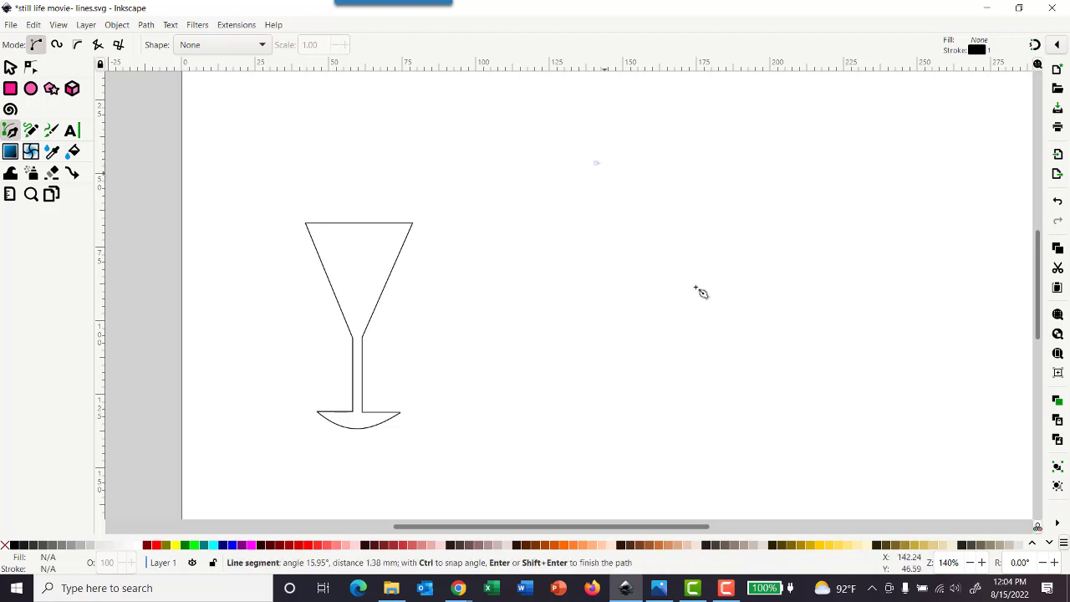
pyautogui.click(697, 290)
pyautogui.click(833, 187)
pyautogui.click(757, 139)
pyautogui.click(667, 198)
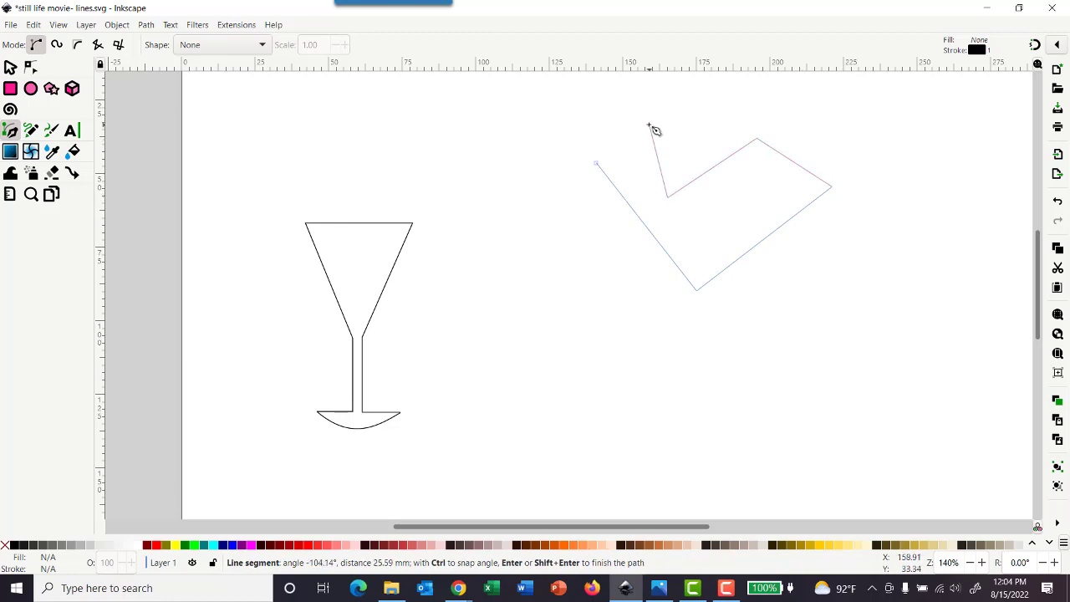
pyautogui.click(650, 125)
pyautogui.press('BackSpace')
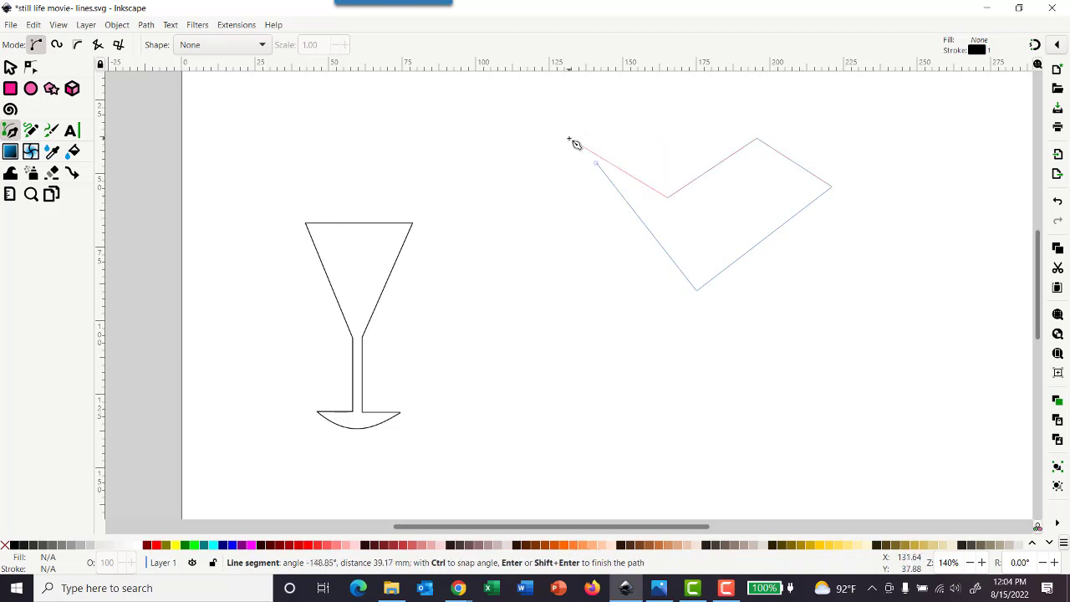
pyautogui.press('BackSpace')
pyautogui.press('BackSpace')
pyautogui.press('BackSpace')
pyautogui.press('BackSpace')
pyautogui.press('BackSpace')
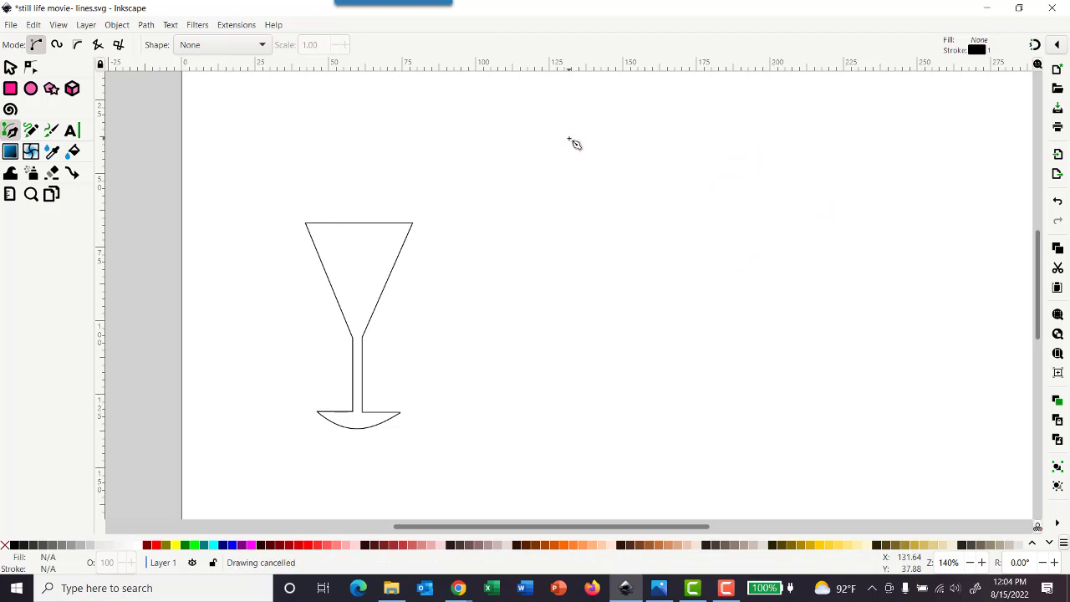
# Step: Draw the decanter's left side as two curves from about X 159, Y 49 mm to a base node near X 180, Y 135 mm, retracting each outgoing handle
pyautogui.click(651, 173)
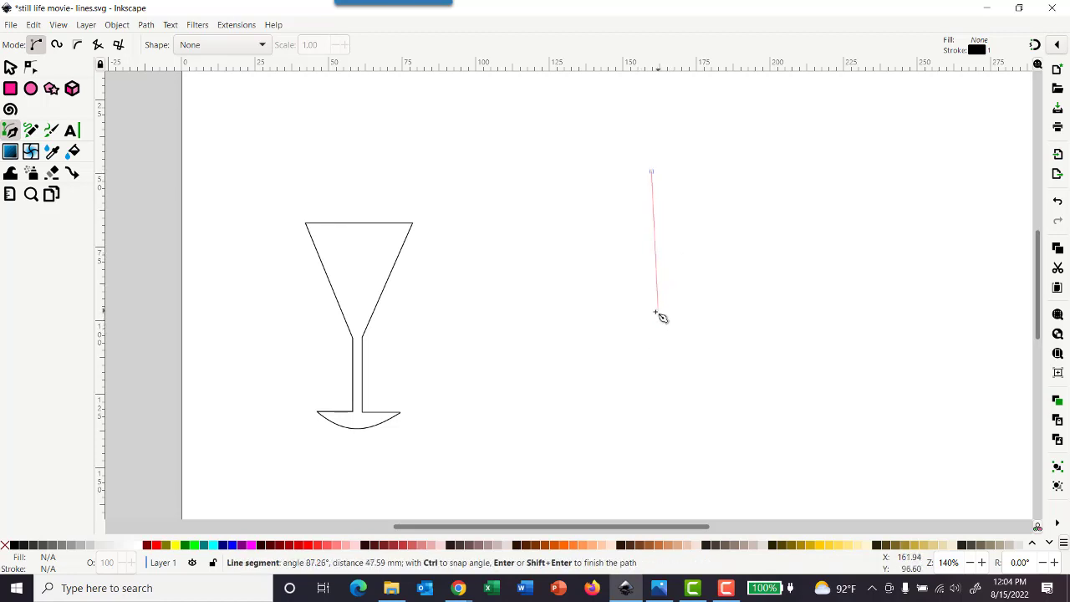
pyautogui.moveTo(653, 315); pyautogui.dragTo(602, 401)
pyautogui.hotkey('shift', 'l')
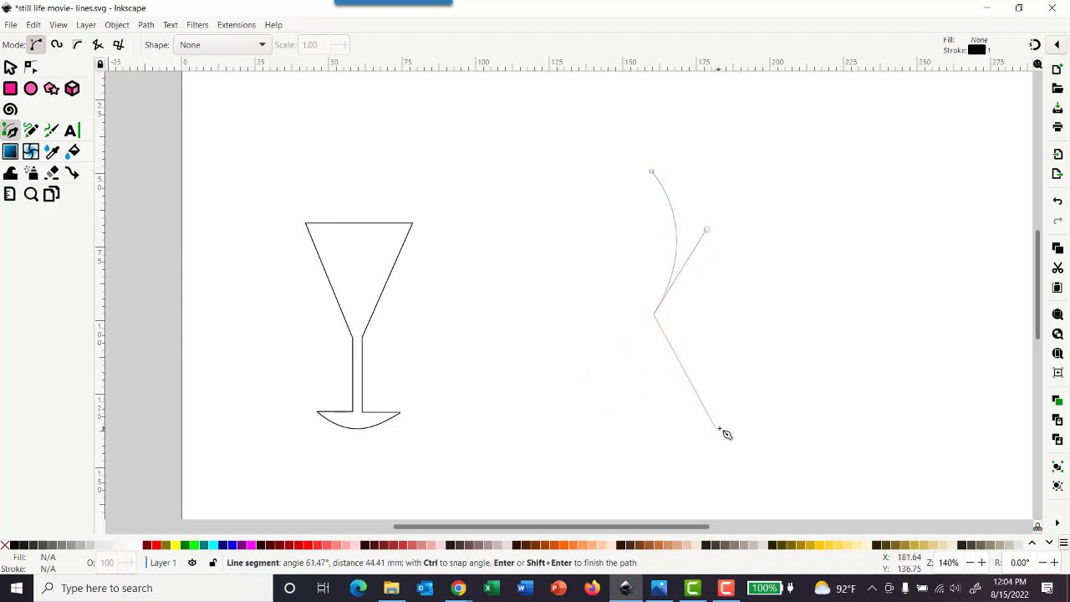
pyautogui.moveTo(716, 425); pyautogui.dragTo(866, 425)
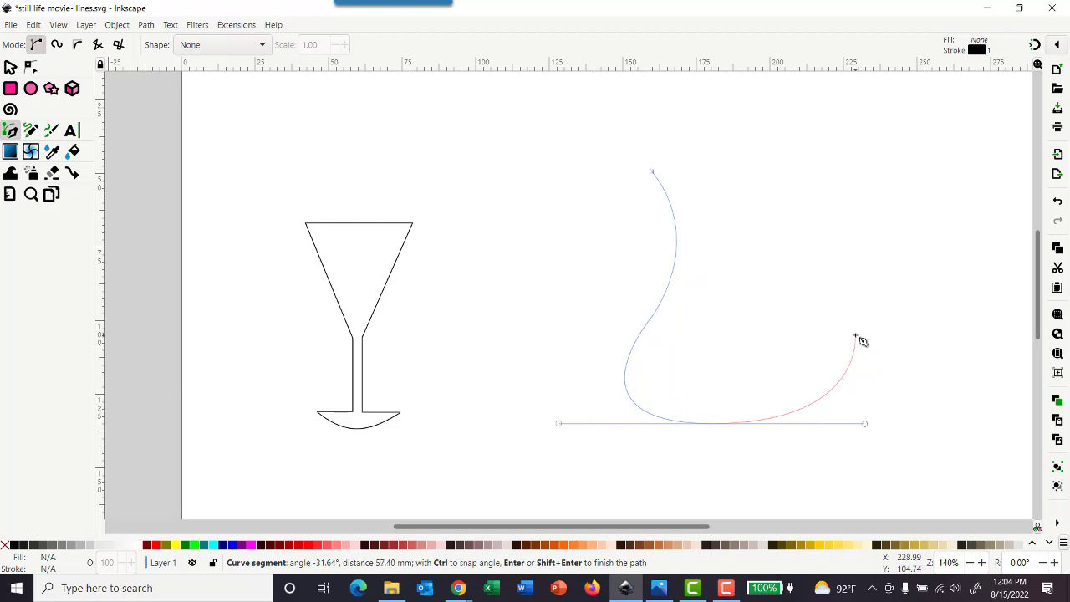
pyautogui.hotkey('shift', 'l')
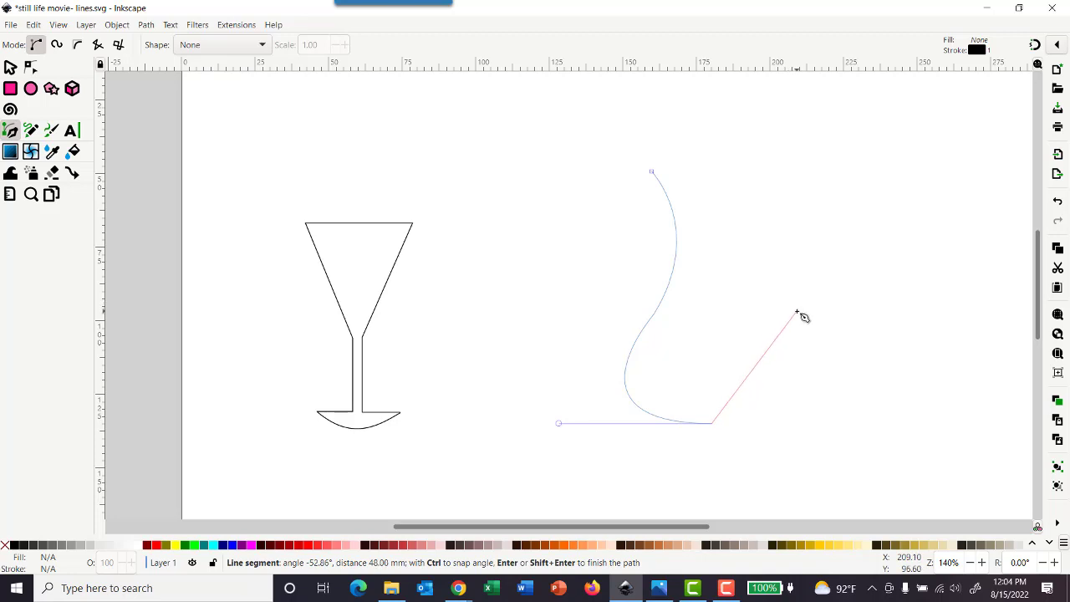
# Step: Curve the outline up the right side through a shoulder node to the neck opening, and close the path with a straight top edge
pyautogui.moveTo(799, 314); pyautogui.dragTo(726, 189)
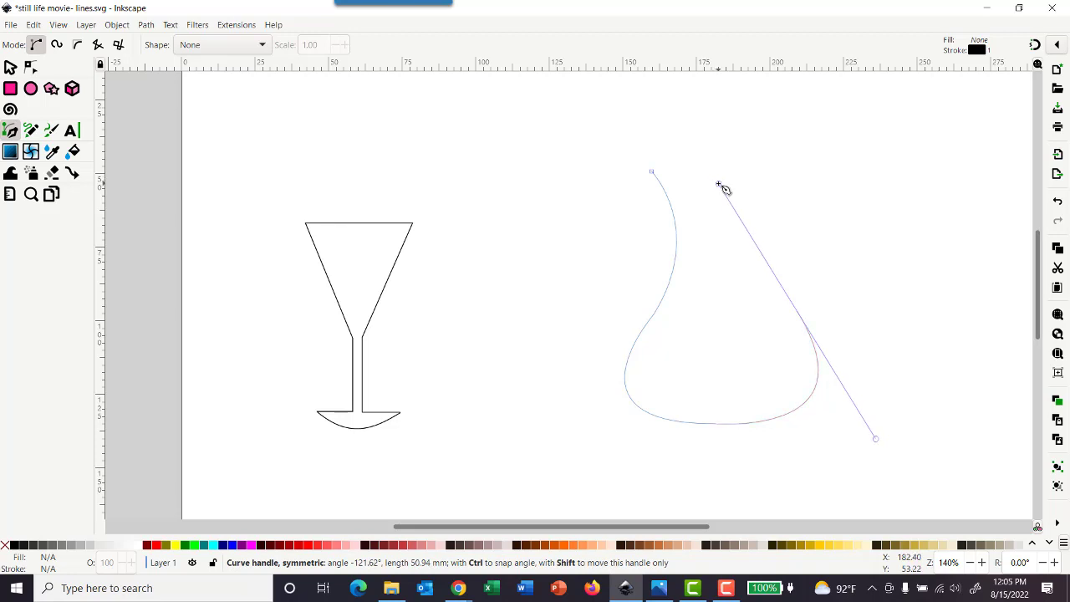
pyautogui.moveTo(725, 189); pyautogui.dragTo(726, 187)
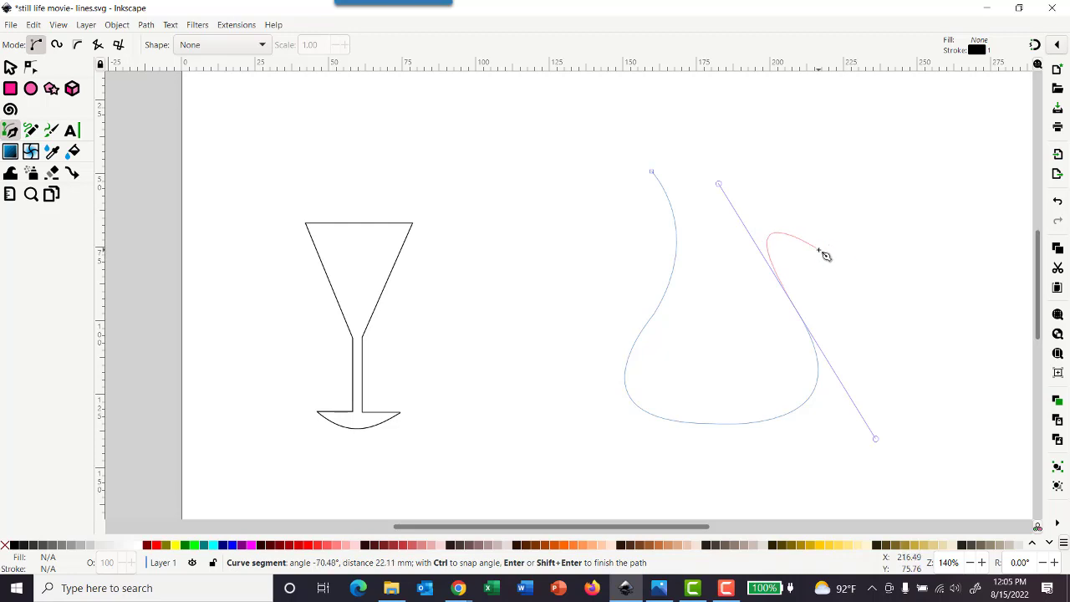
pyautogui.hotkey('shift', 'l')
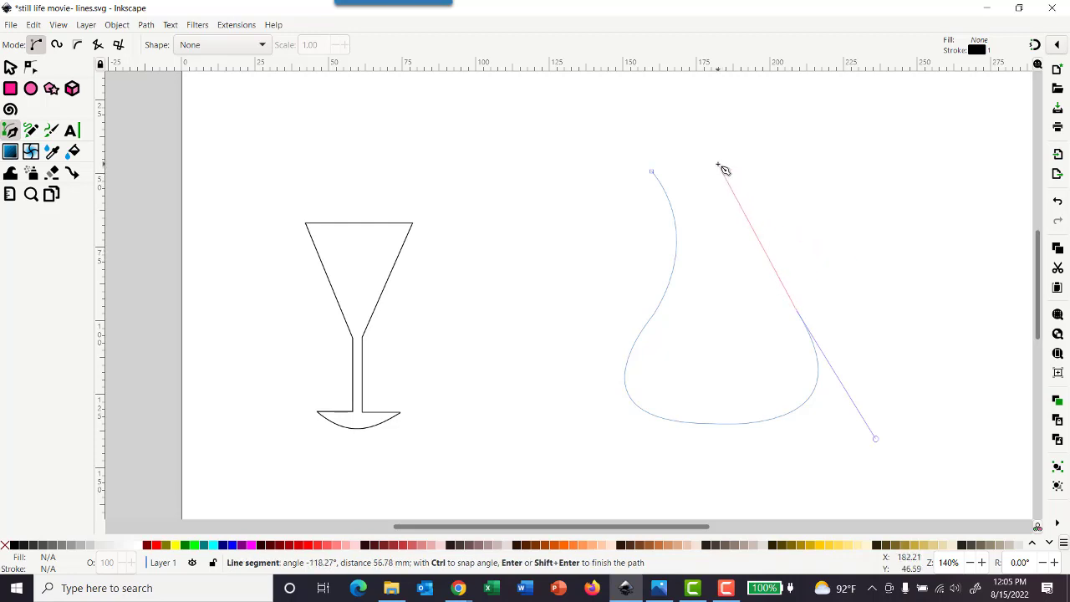
pyautogui.moveTo(723, 175); pyautogui.dragTo(771, 50)
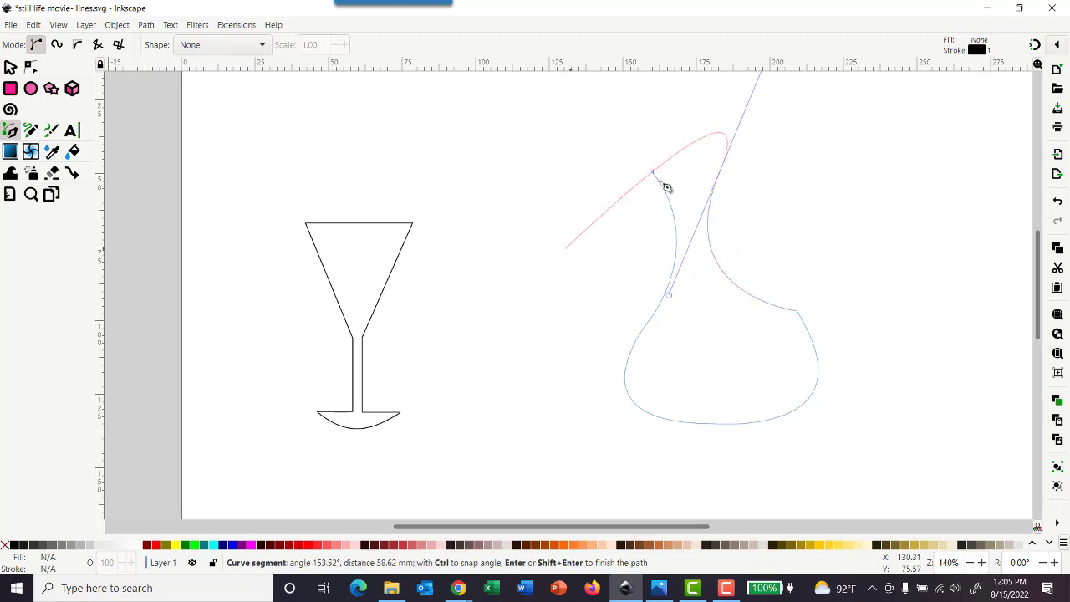
pyautogui.hotkey('shift', 'l')
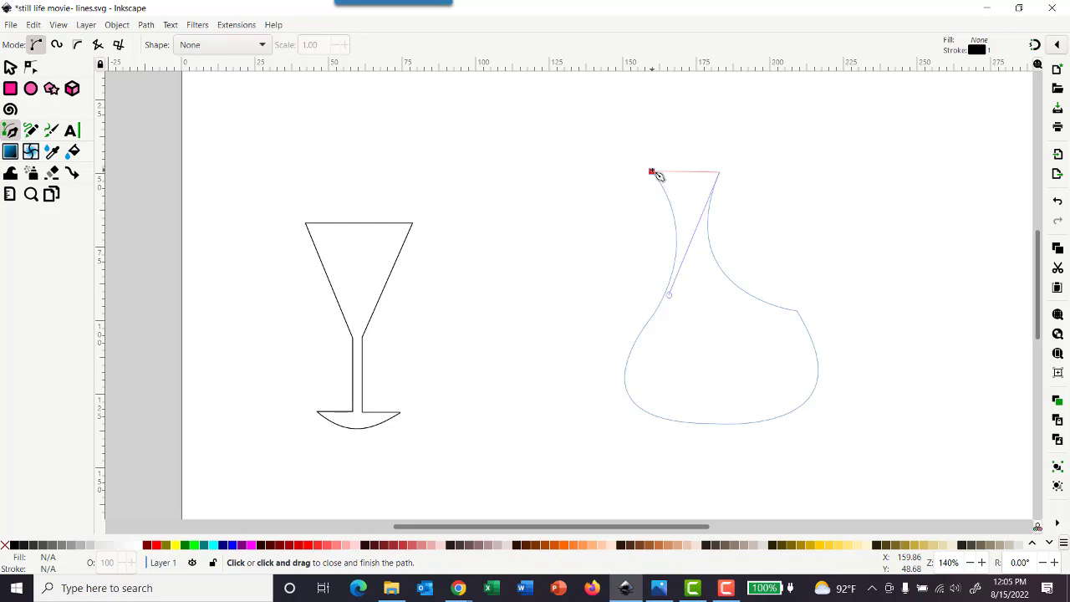
pyautogui.click(652, 173)
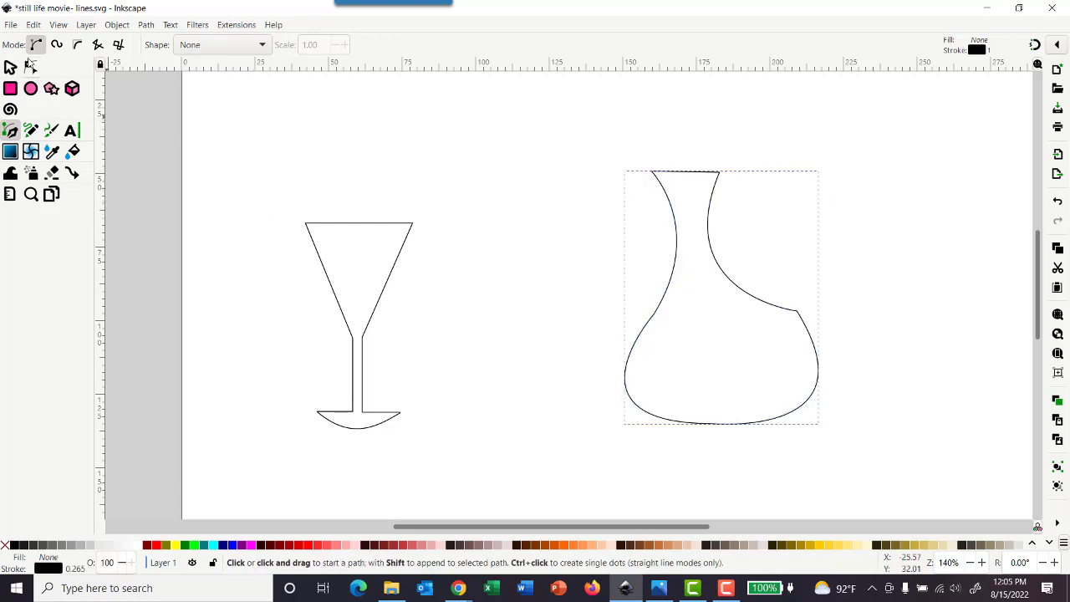
# Step: Balance the decanter by adjusting its curve handles and moving the right shoulder node to X 186.373, Y 99.816 mm and the bottom node to X 172.736, Y 134.855 mm
pyautogui.click(30, 66)
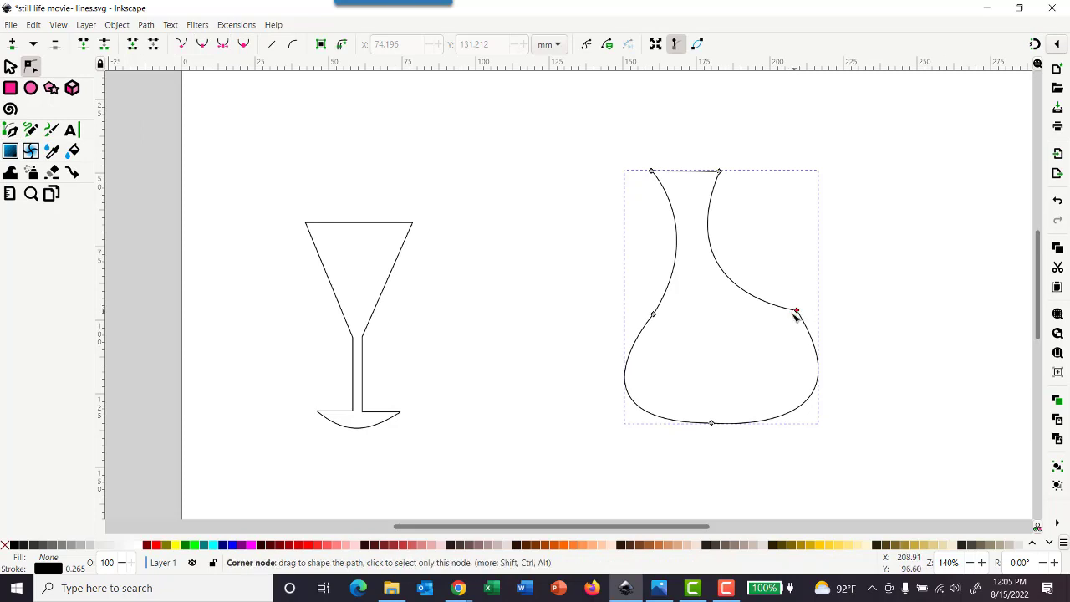
pyautogui.moveTo(796, 314); pyautogui.dragTo(895, 442)
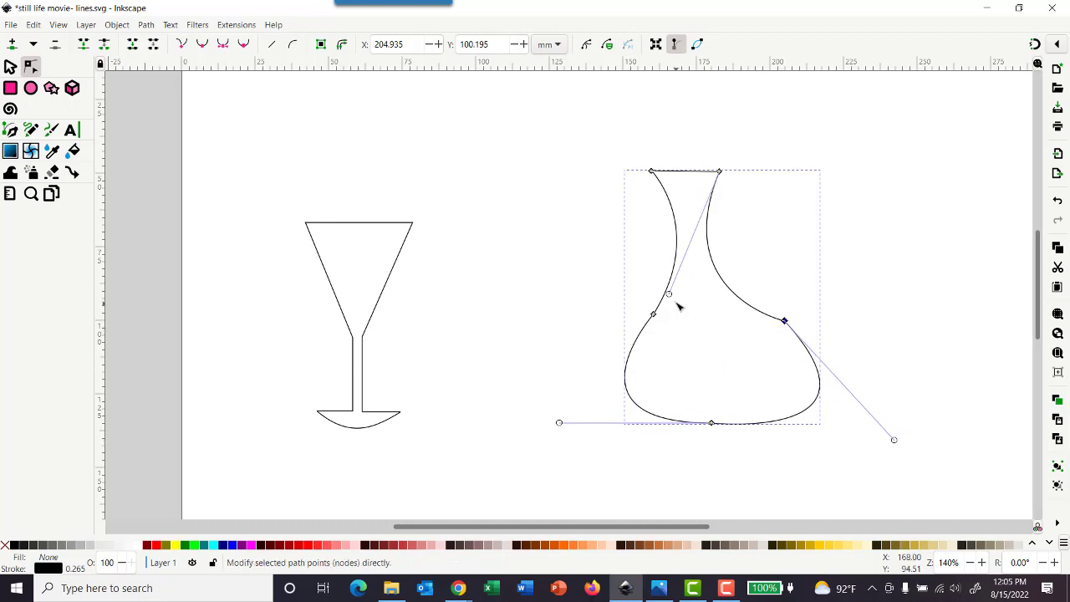
pyautogui.moveTo(669, 294)
pyautogui.mouseDown()
pyautogui.moveTo(717, 316)
pyautogui.moveTo(667, 306)
pyautogui.mouseUp()
pyautogui.moveTo(785, 321); pyautogui.dragTo(730, 320)
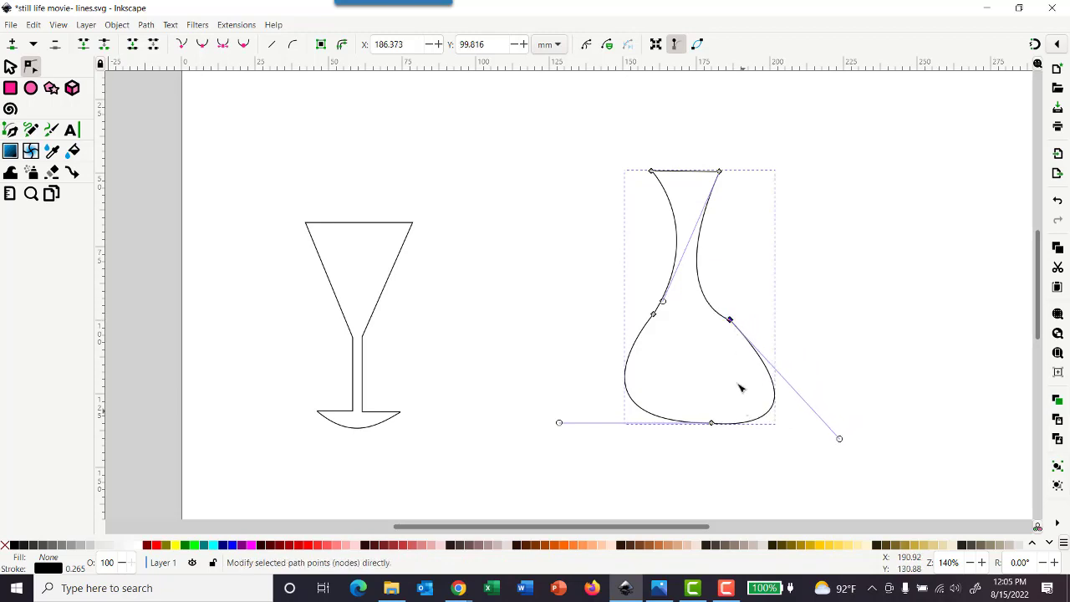
pyautogui.moveTo(711, 423); pyautogui.dragTo(691, 425)
pyautogui.press('Escape')
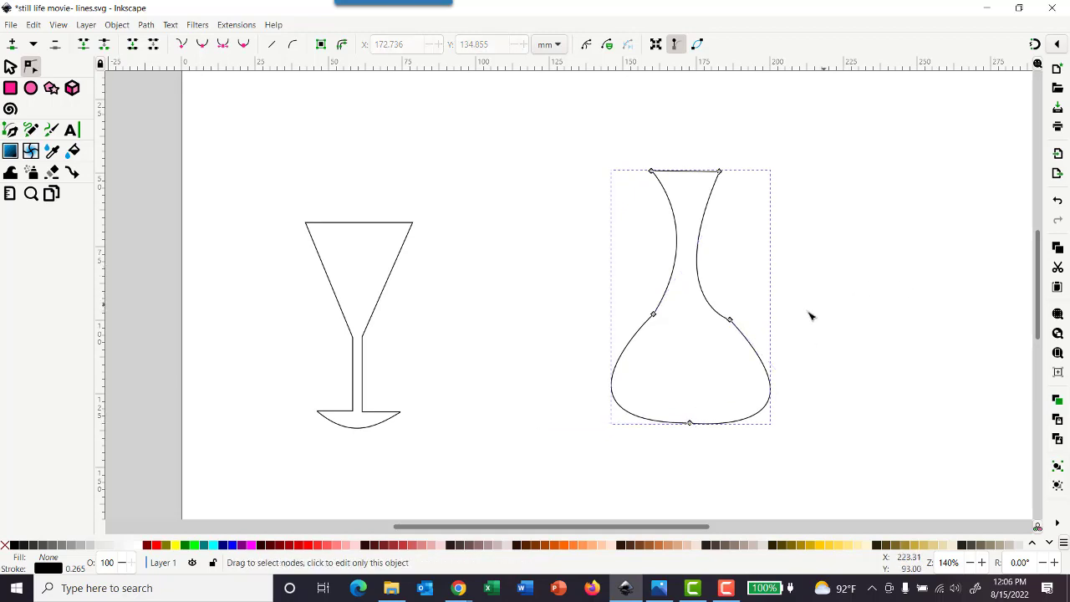
# Step: Try to reshape the right neck curve just above the decanter's shoulder node, and undo the change
pyautogui.moveTo(732, 324); pyautogui.dragTo(731, 320)
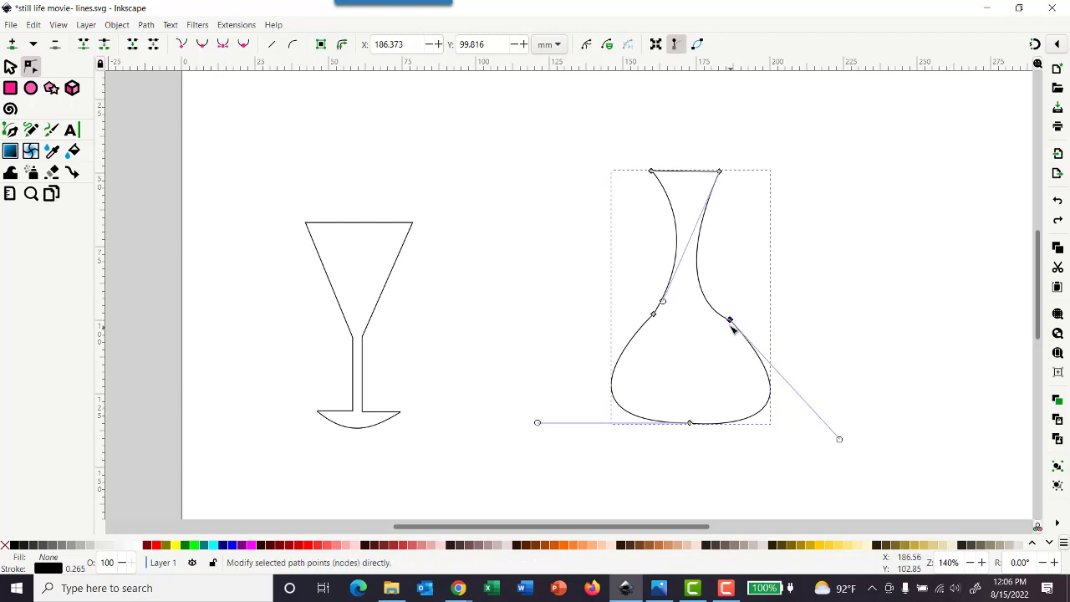
pyautogui.moveTo(717, 312)
pyautogui.mouseDown()
pyautogui.moveTo(735, 308)
pyautogui.moveTo(725, 313)
pyautogui.mouseUp()
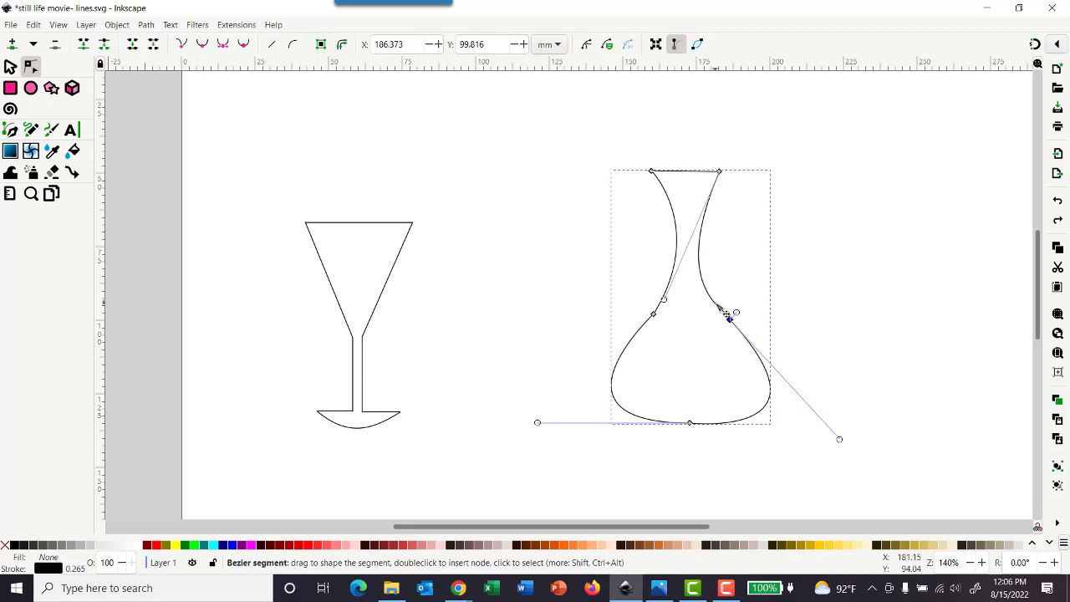
pyautogui.hotkey('ctrl', 'z')
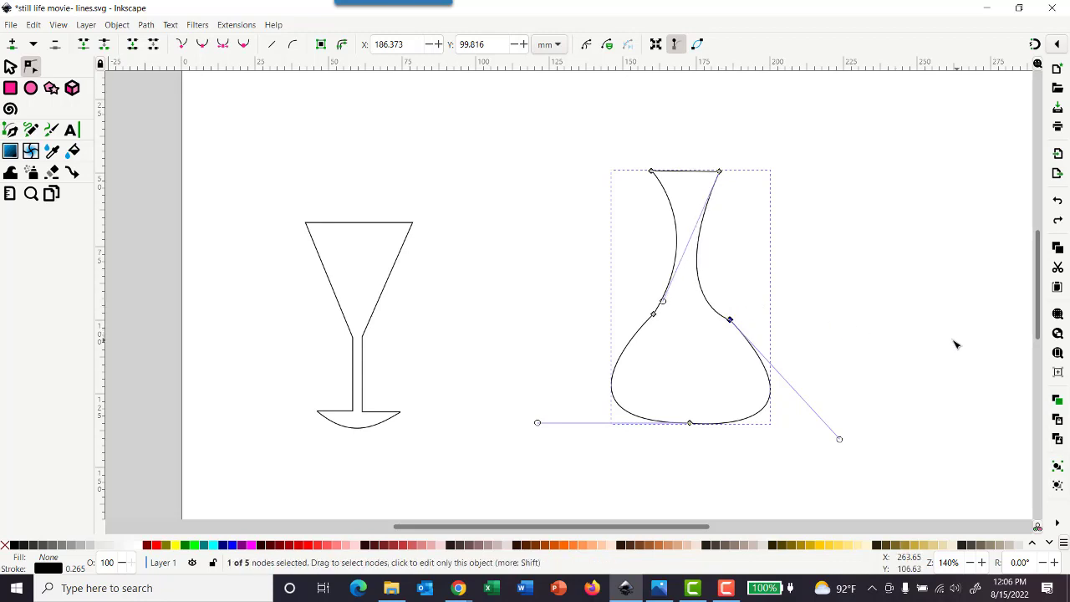
# Step: Insert a node on the decanter's right neck curve at X 182.808, Y 97.947 mm and delete the old shoulder node just below it
pyautogui.click(725, 317)
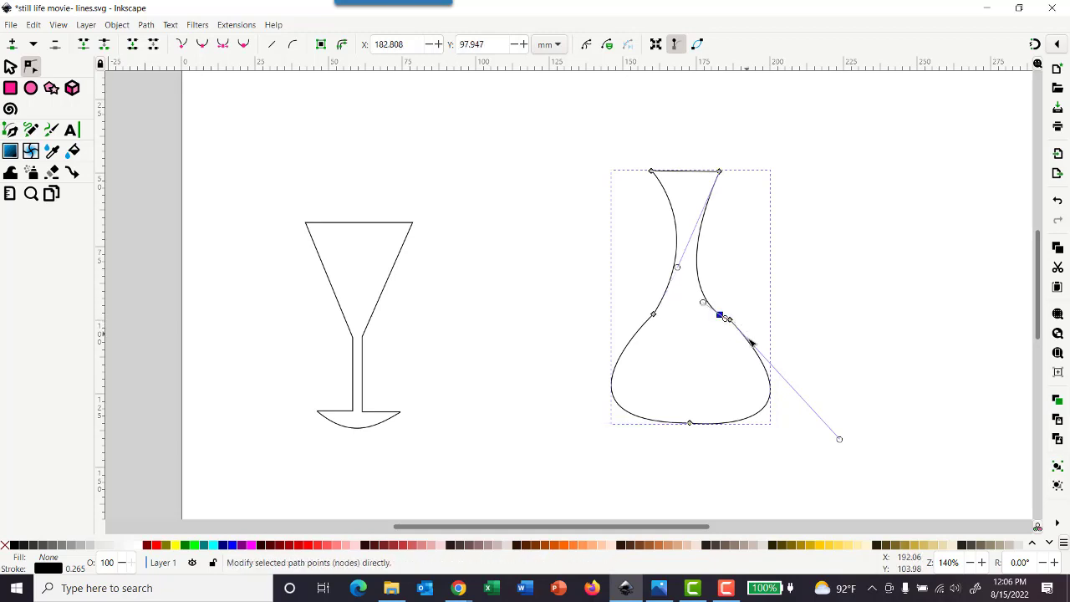
pyautogui.click(731, 321)
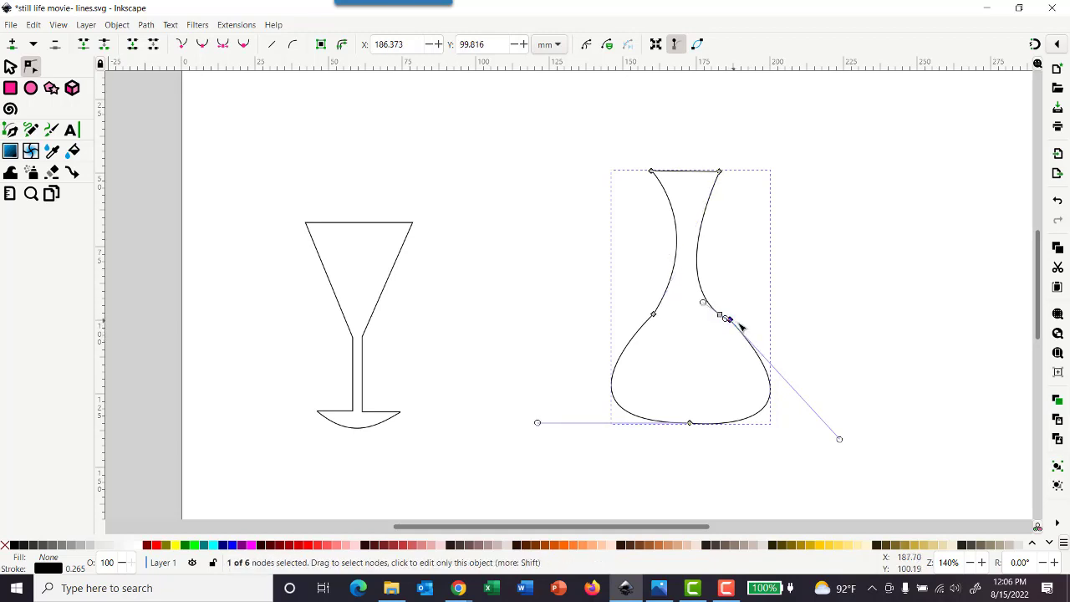
pyautogui.press('Delete')
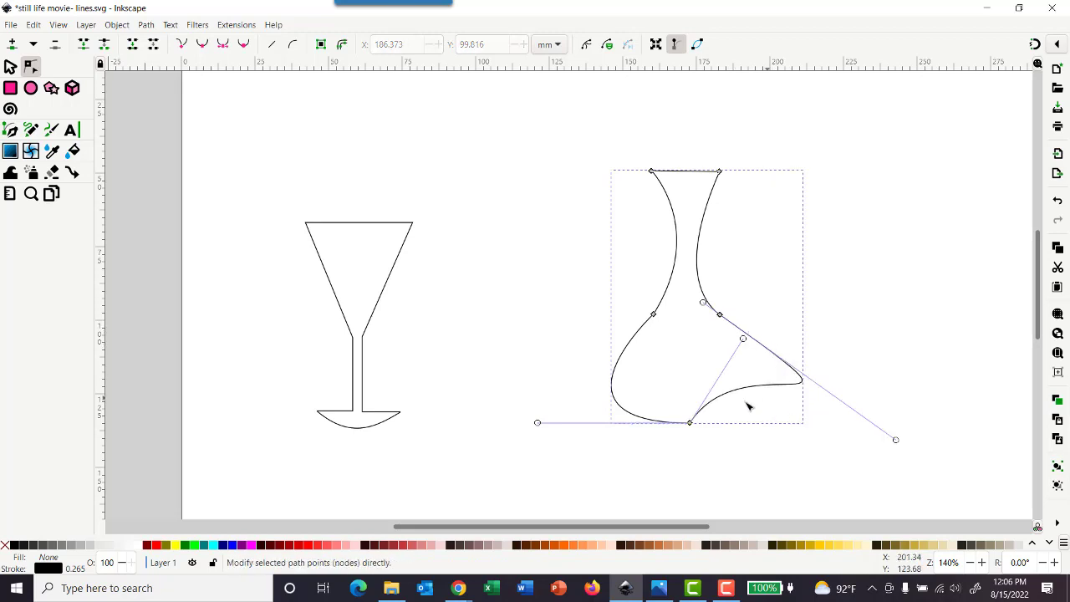
# Step: Round the decanter's right side by pulling the bottom node's handle out horizontally and shortening the new shoulder node's lower handle, and deselect the path
pyautogui.moveTo(743, 339); pyautogui.dragTo(789, 425)
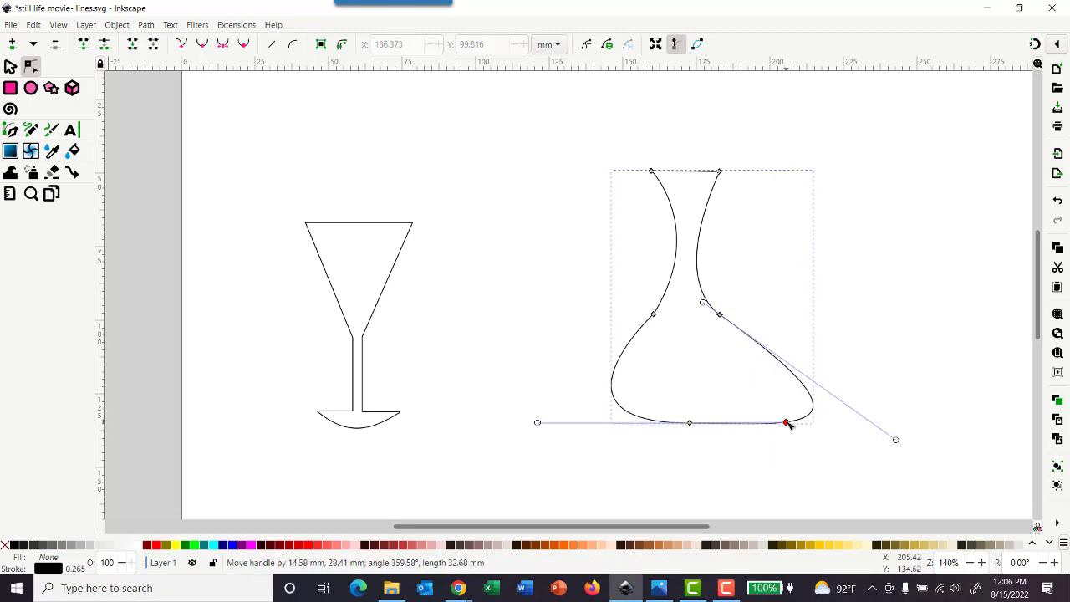
pyautogui.moveTo(897, 441); pyautogui.dragTo(794, 376)
pyautogui.click(848, 338)
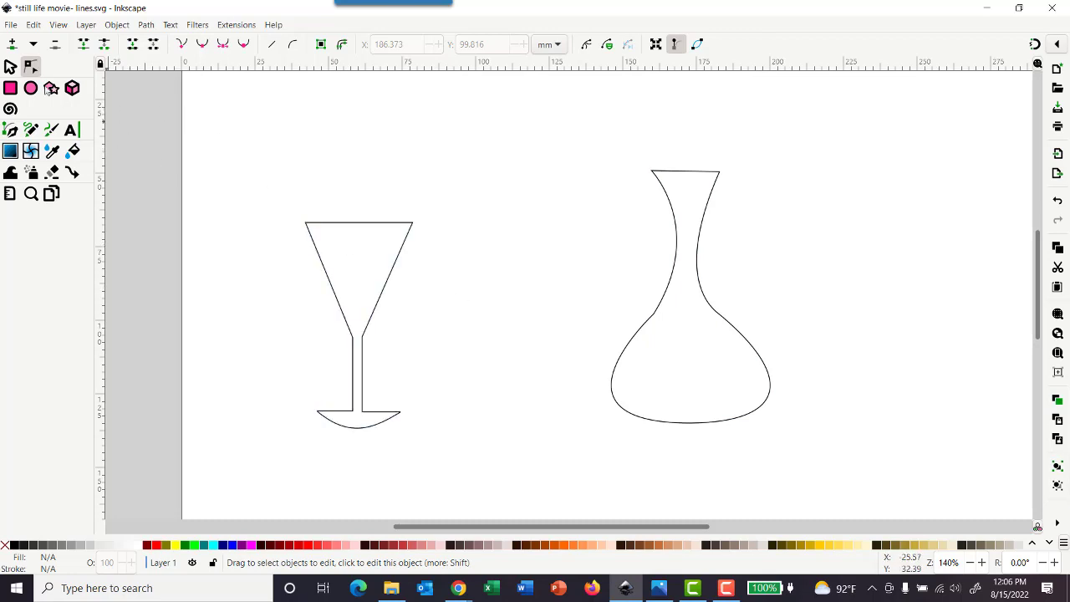
# Step: Scale the martini glass down proportionally to about 19.8 by 37.7 mm, keeping its base at the same level, and save the document
pyautogui.click(10, 66)
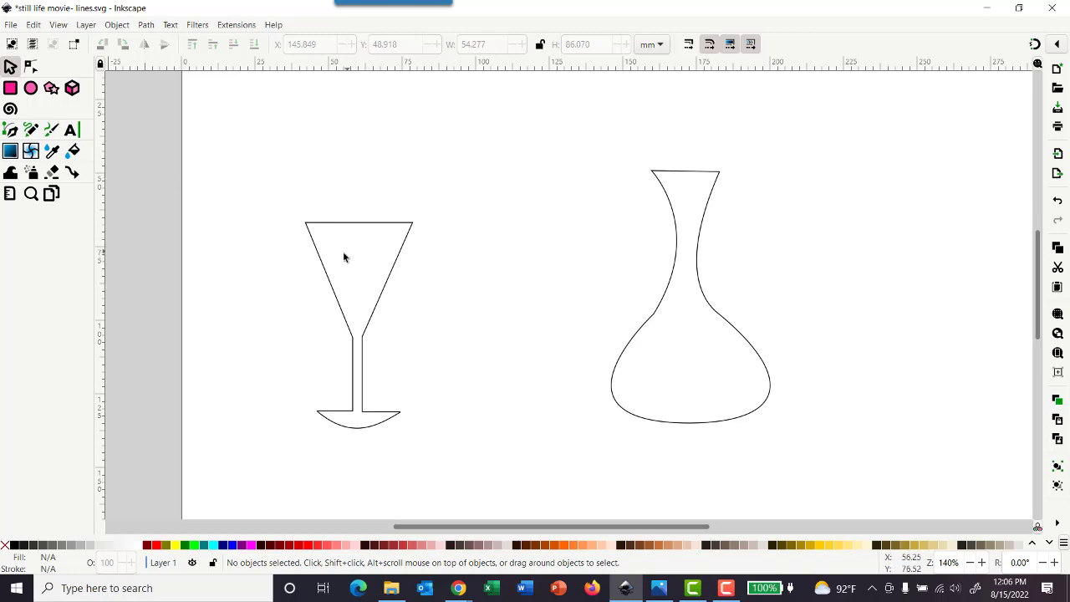
pyautogui.moveTo(329, 282); pyautogui.dragTo(331, 284)
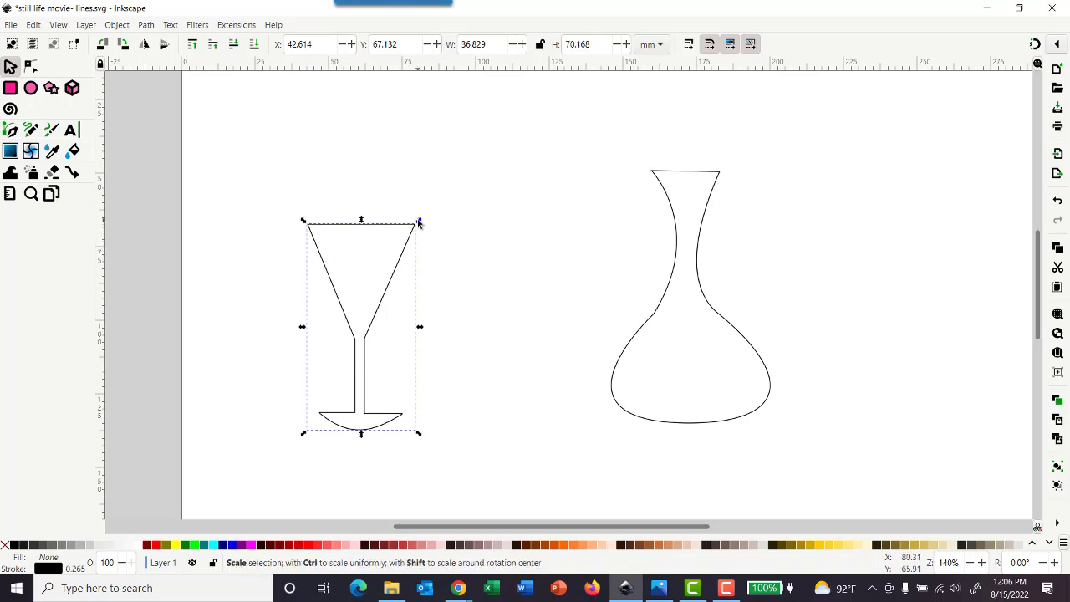
pyautogui.moveTo(419, 222); pyautogui.dragTo(370, 306)
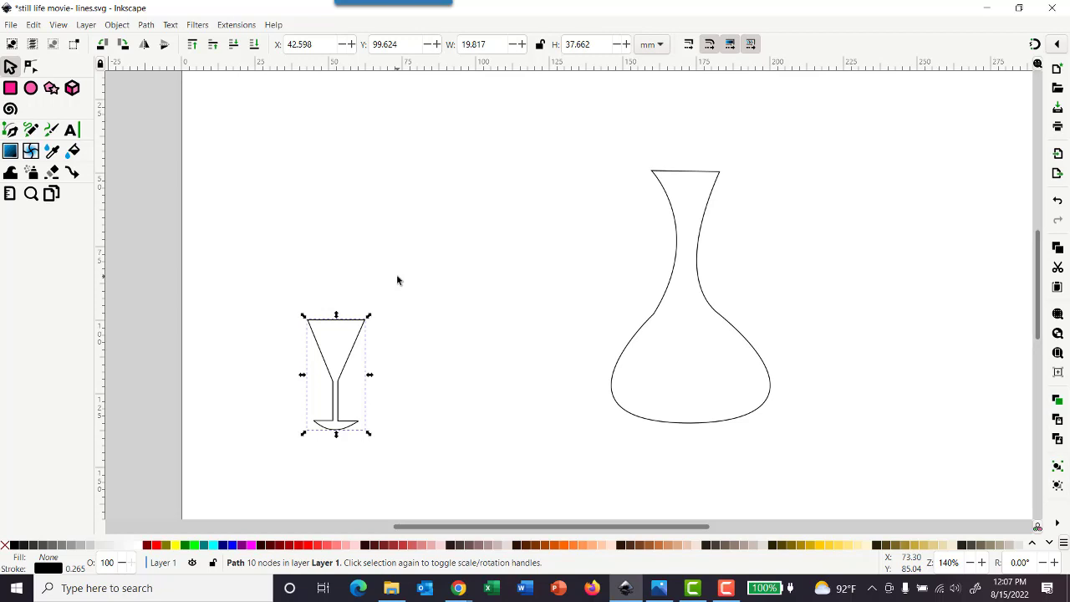
pyautogui.click(11, 25)
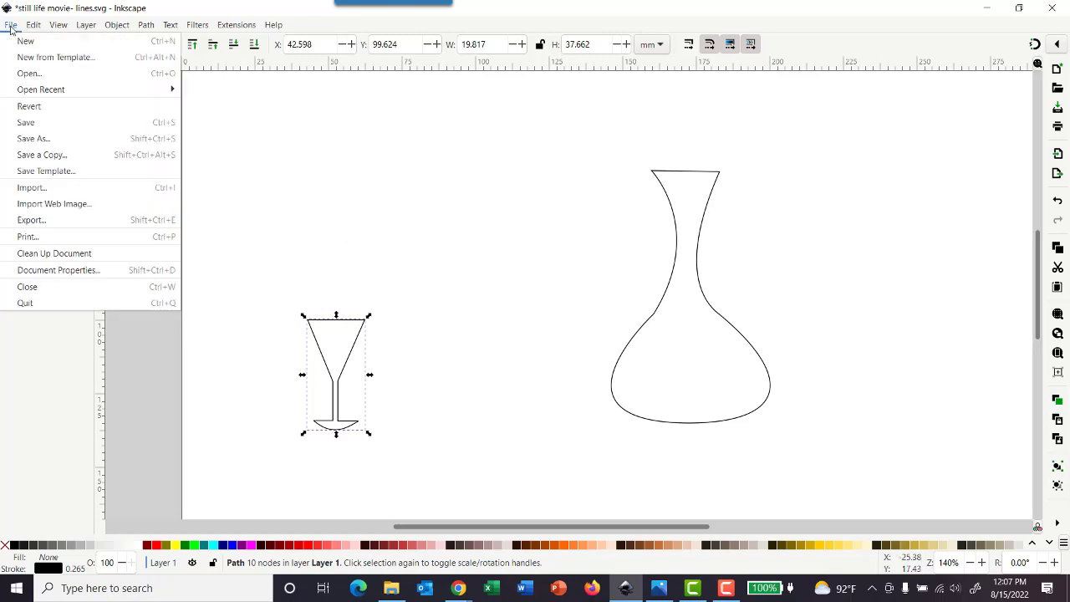
pyautogui.click(44, 122)
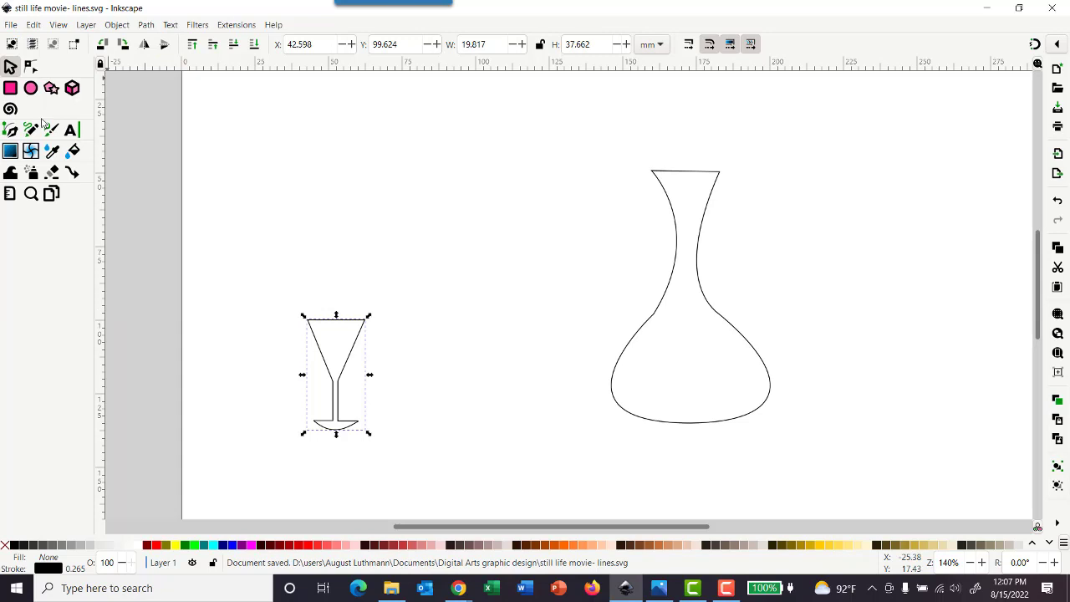